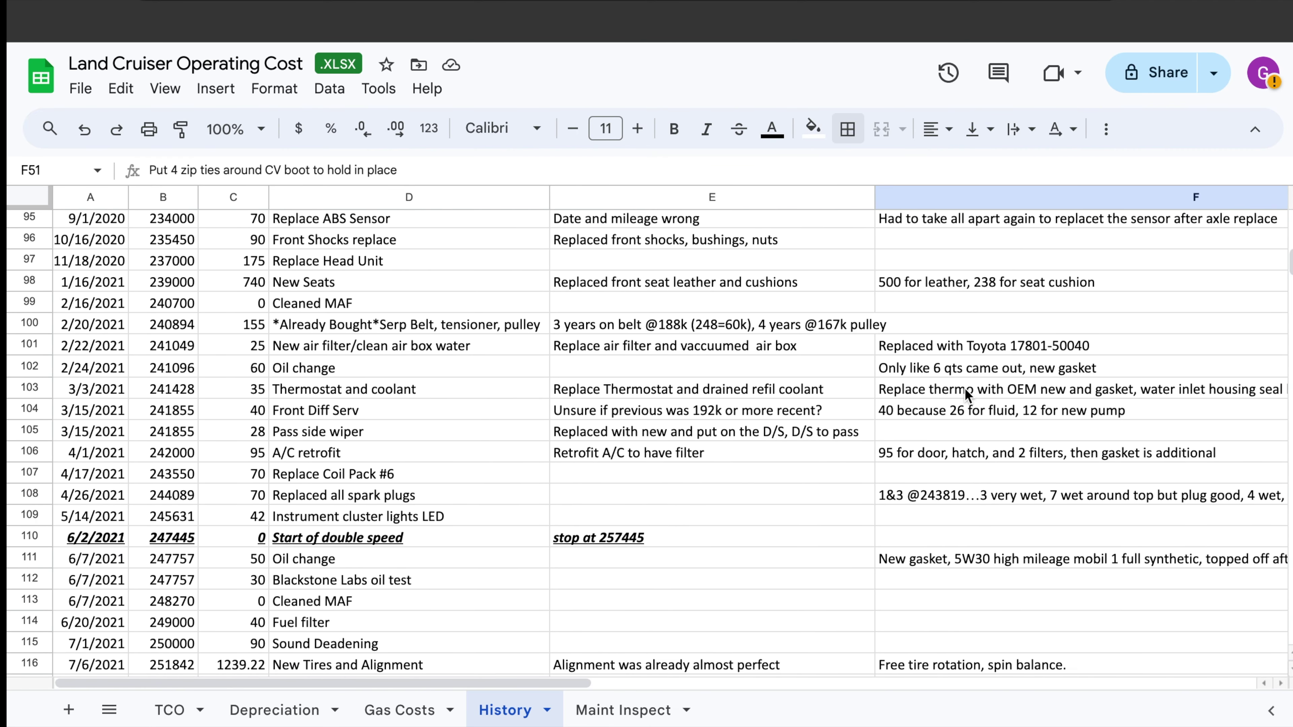
Step: Scroll down through the History sheet's maintenance log entries
scroll(966, 393, "down", 10)
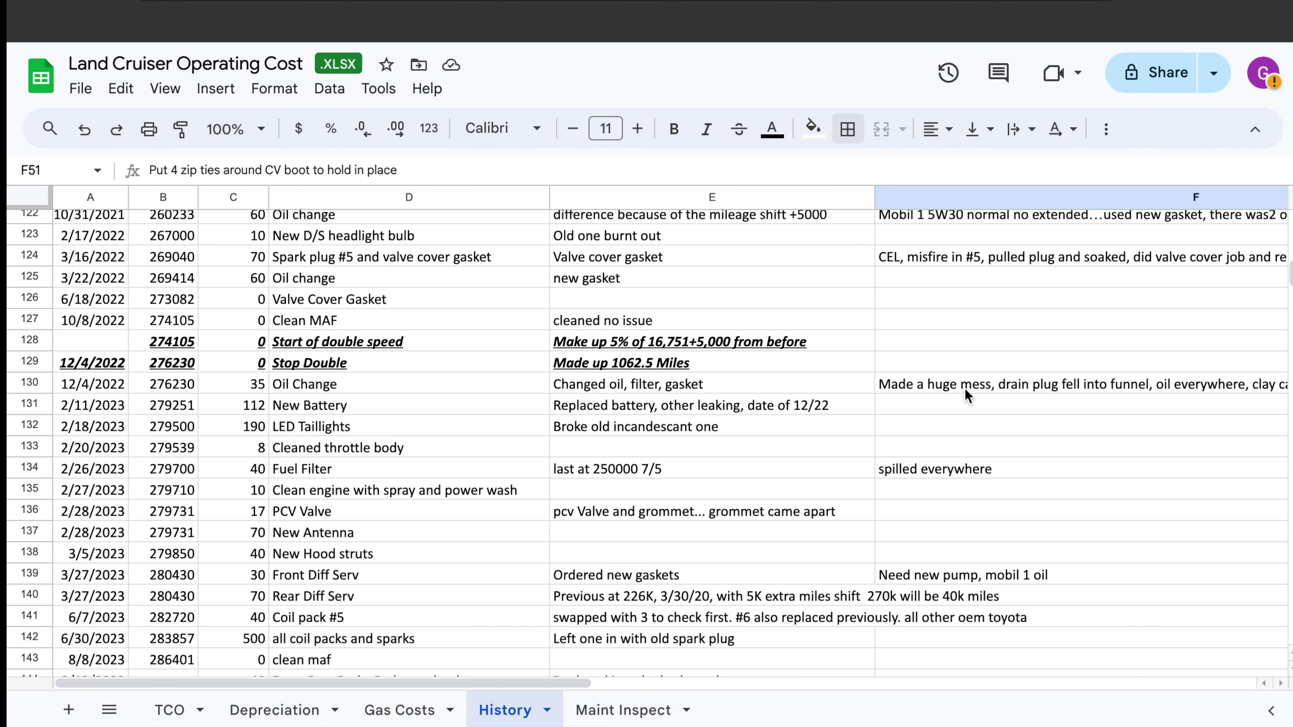
scroll(967, 394, "down", 1)
scroll(967, 393, "down", 3)
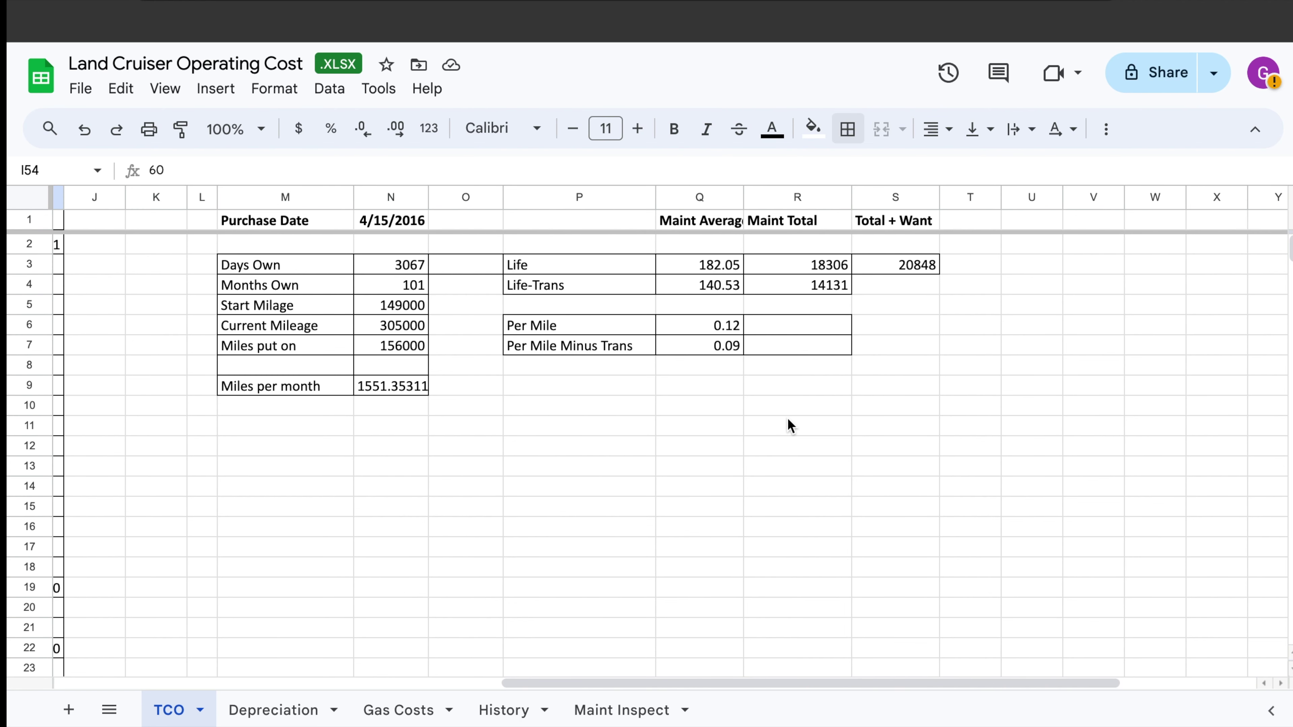
scroll(788, 418, "right", 5)
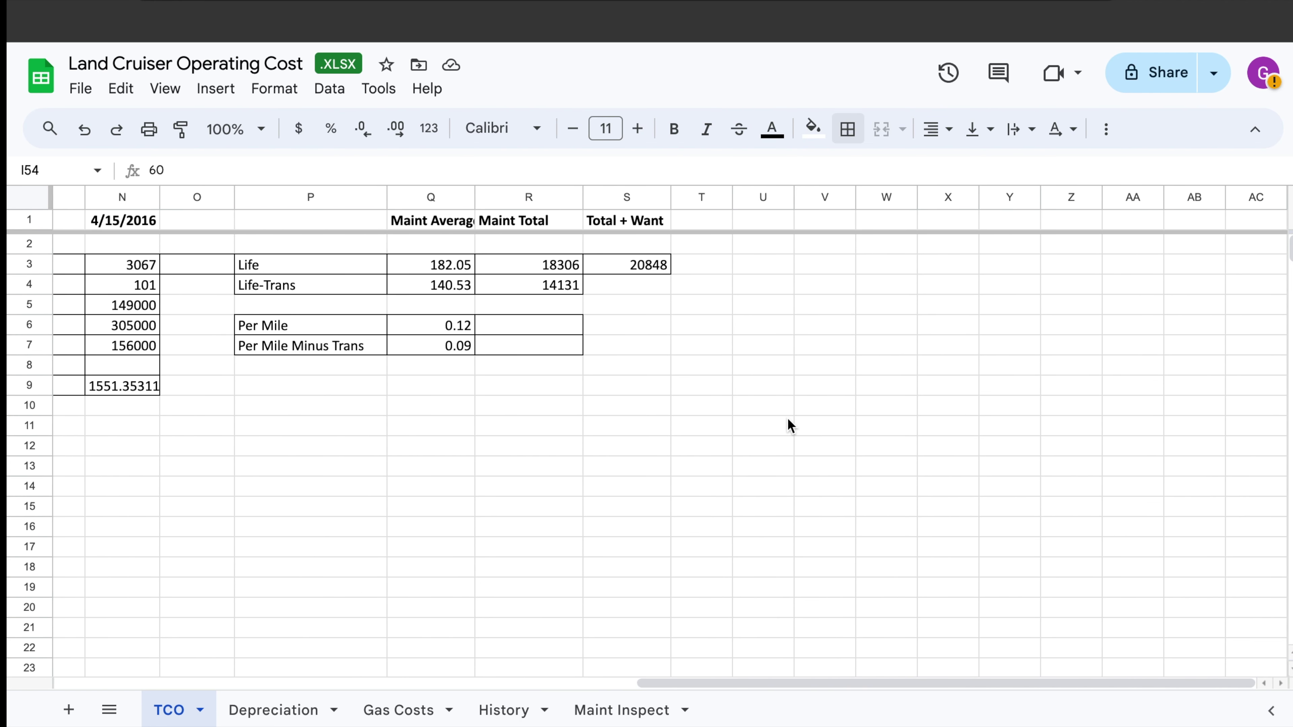
scroll(788, 418, "left", 15)
scroll(641, 377, "right", 10)
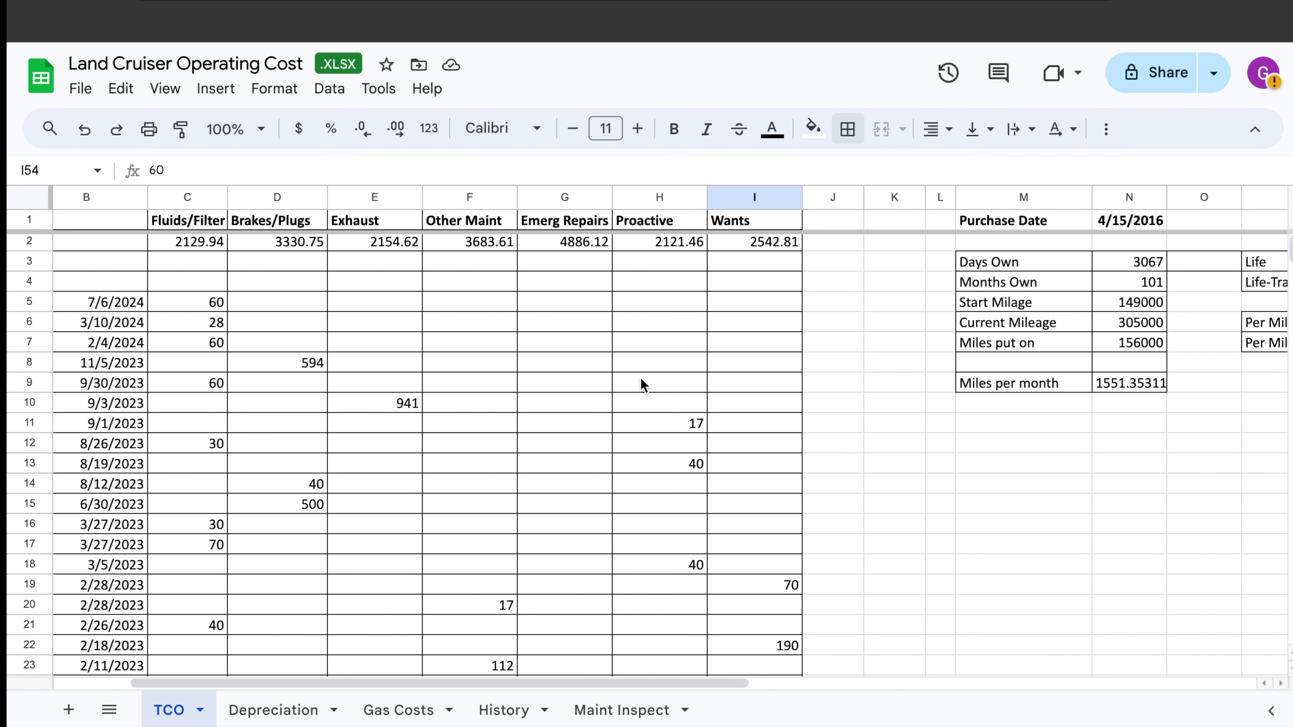
scroll(640, 378, "up", 1)
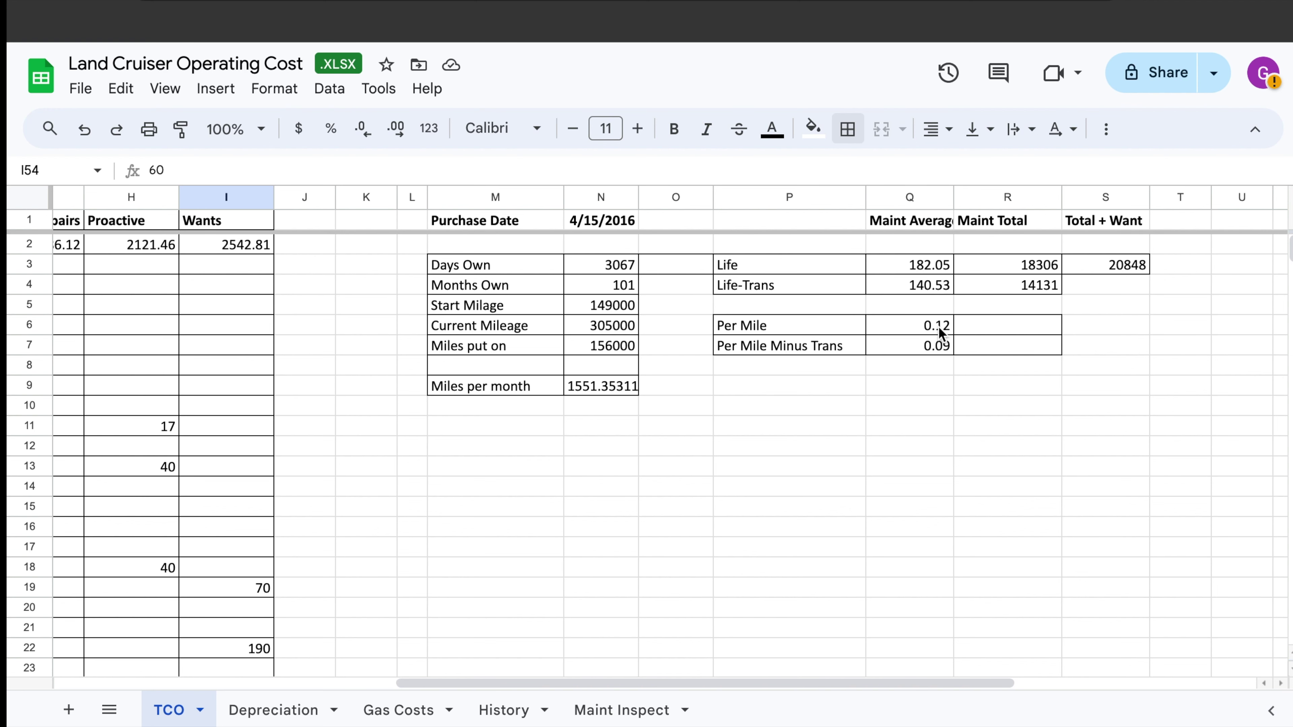
scroll(614, 418, "left", 10)
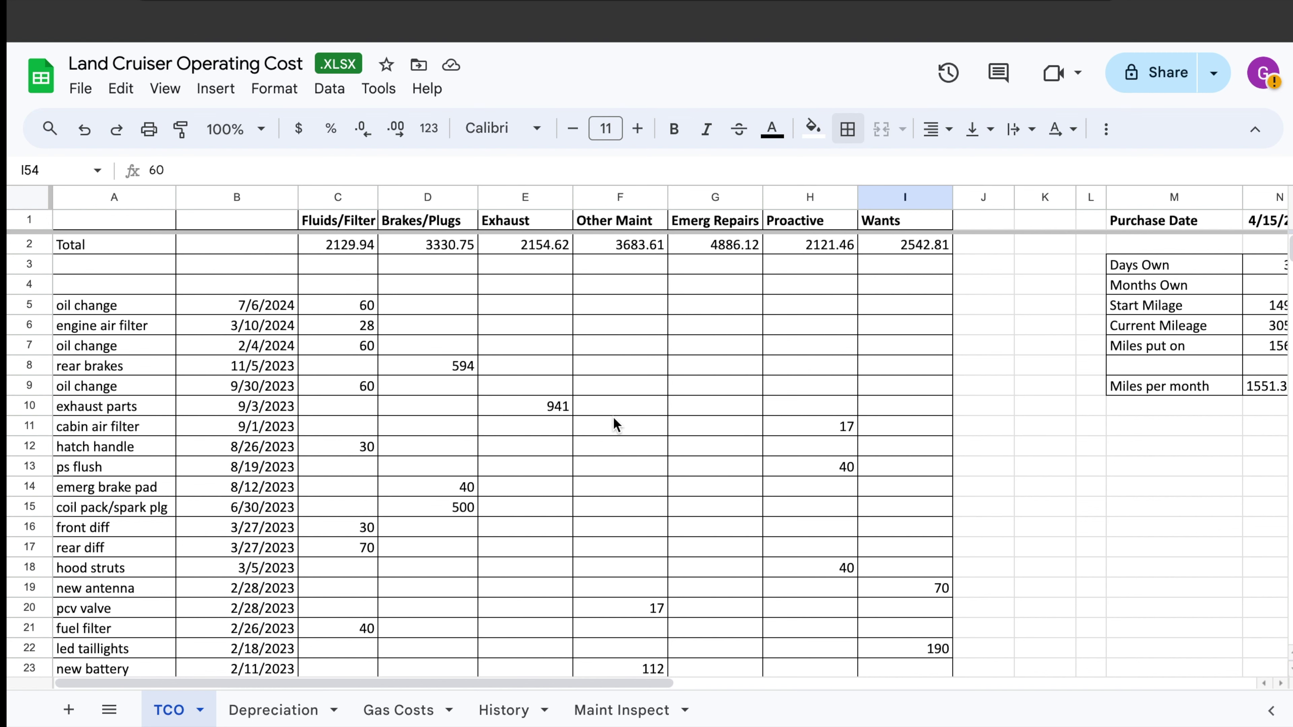
scroll(614, 418, "down", 20)
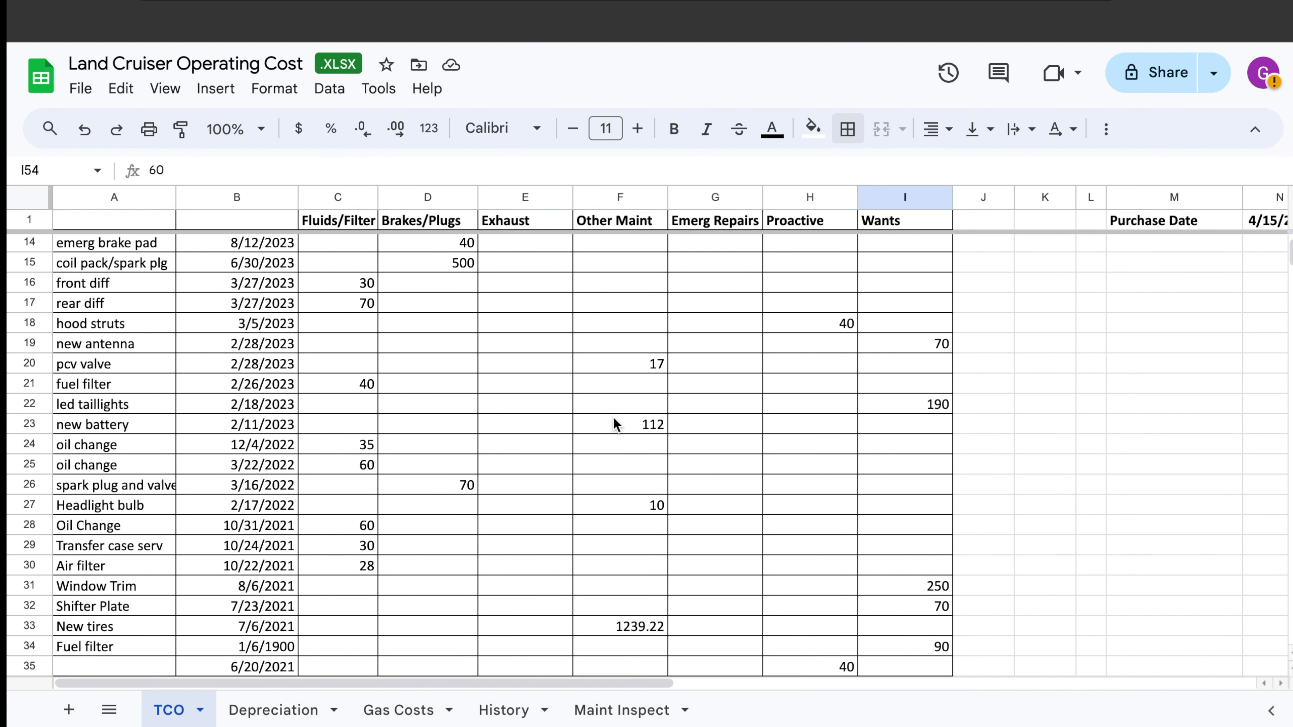
scroll(614, 418, "down", 10)
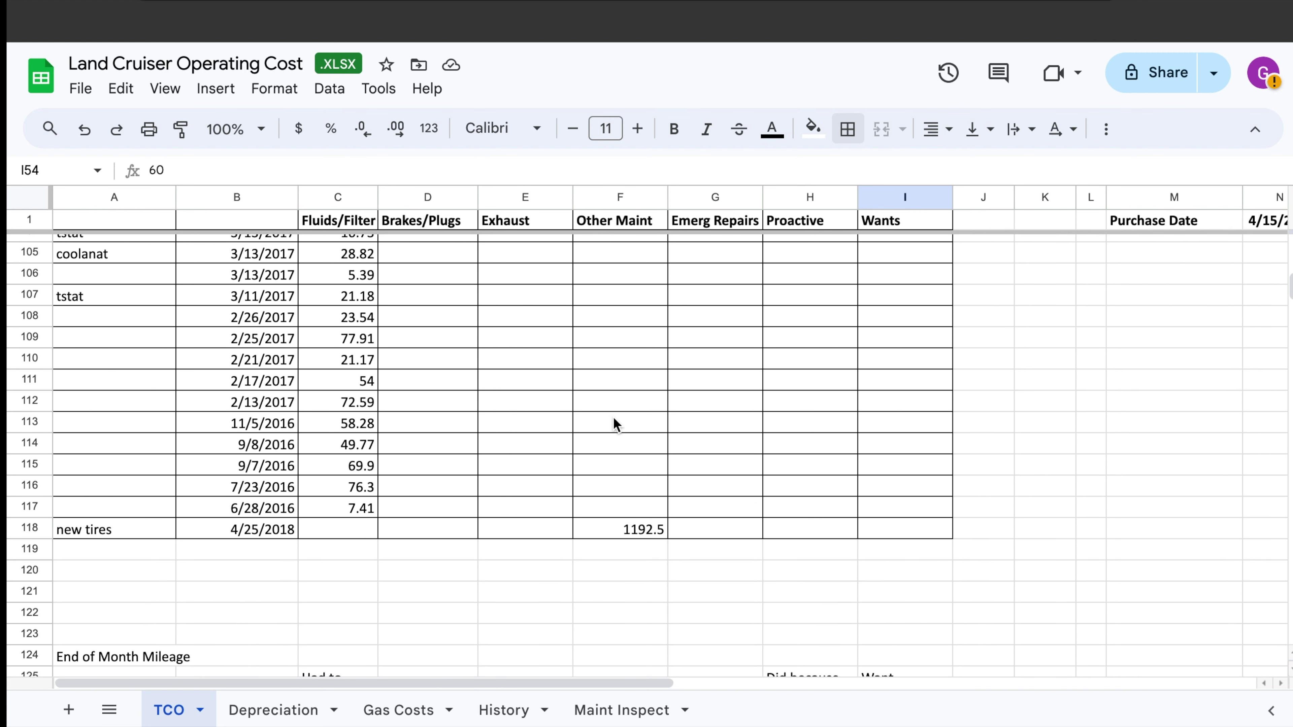
scroll(614, 418, "up", 20)
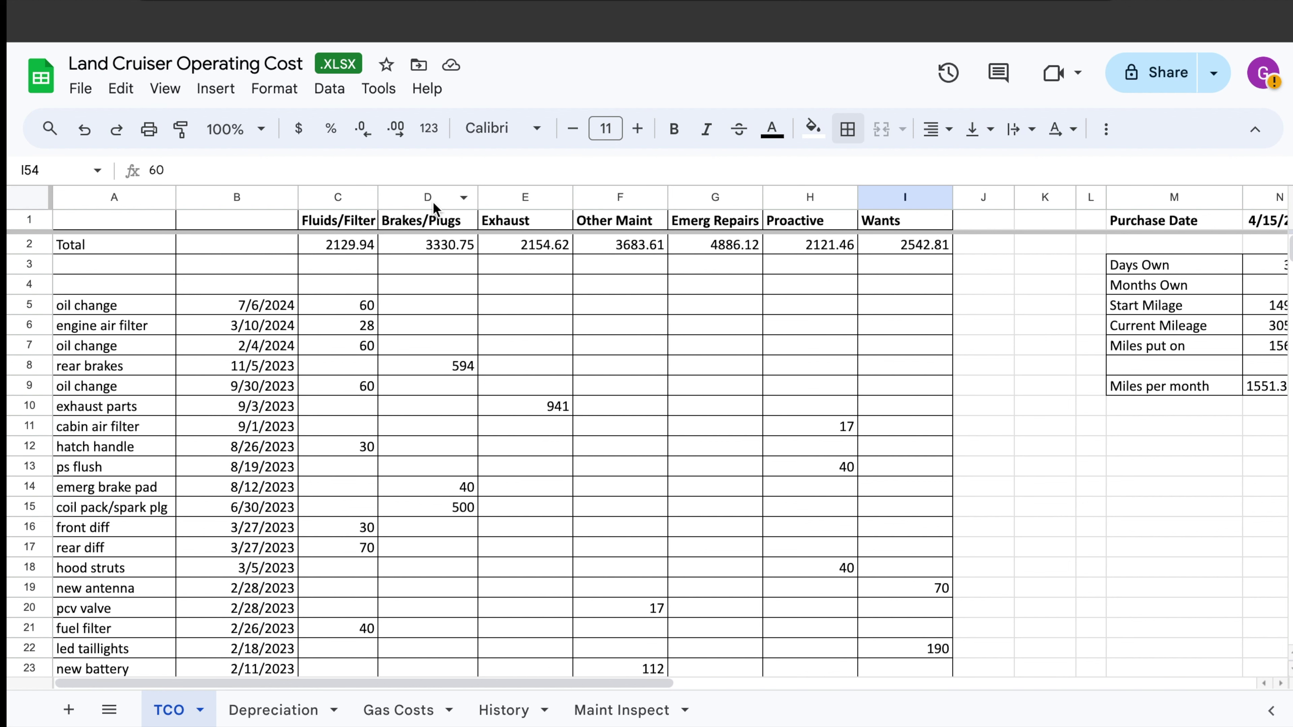
left_click(530, 198)
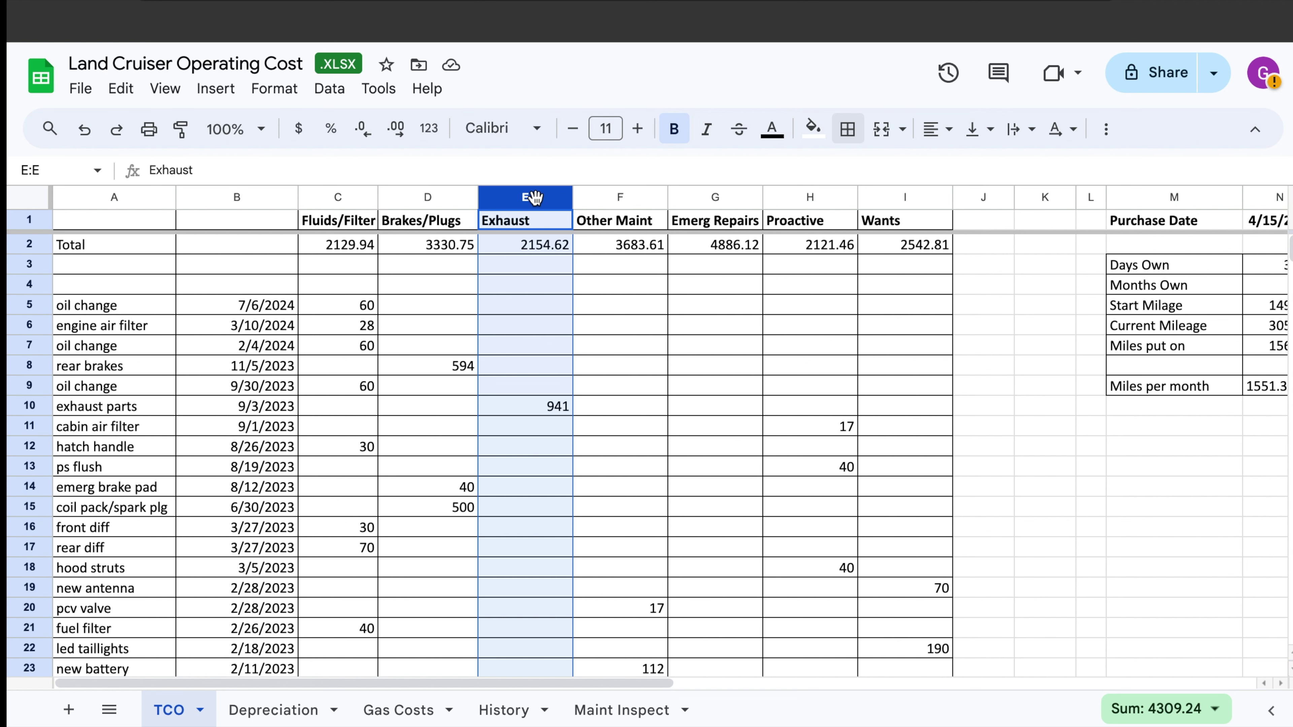
left_click(612, 197)
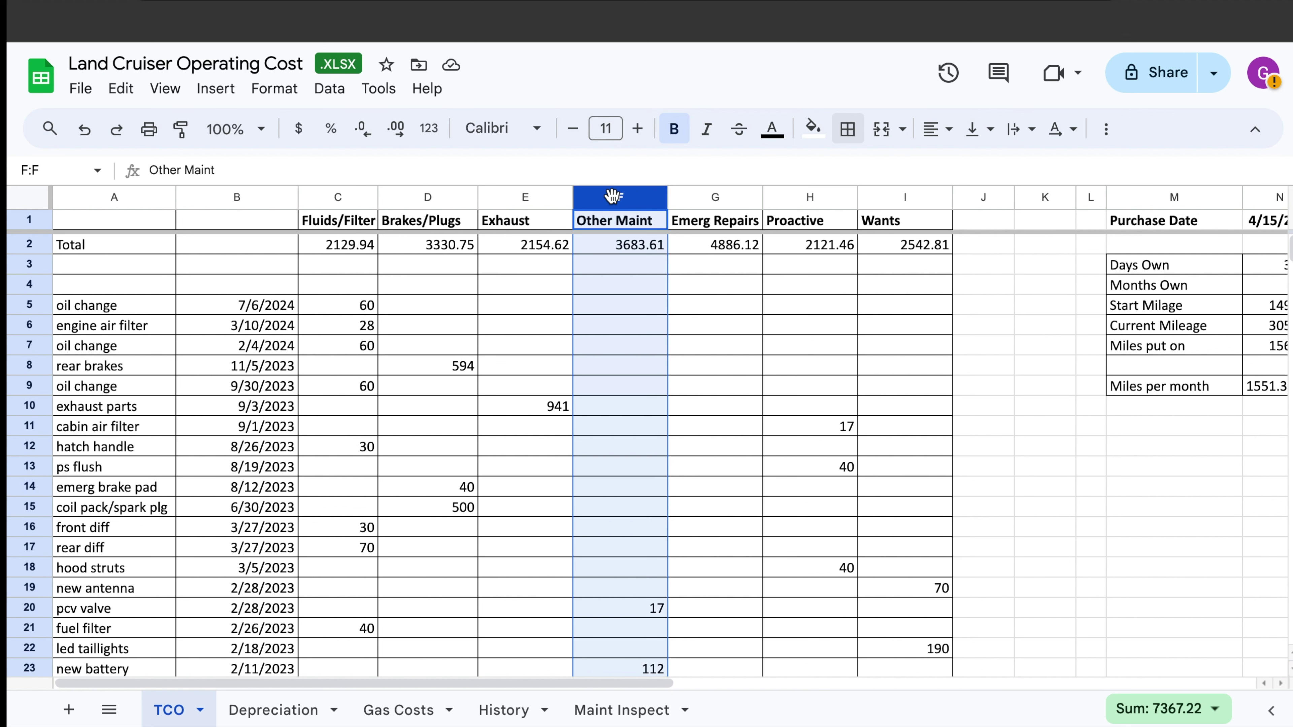
left_click(697, 196)
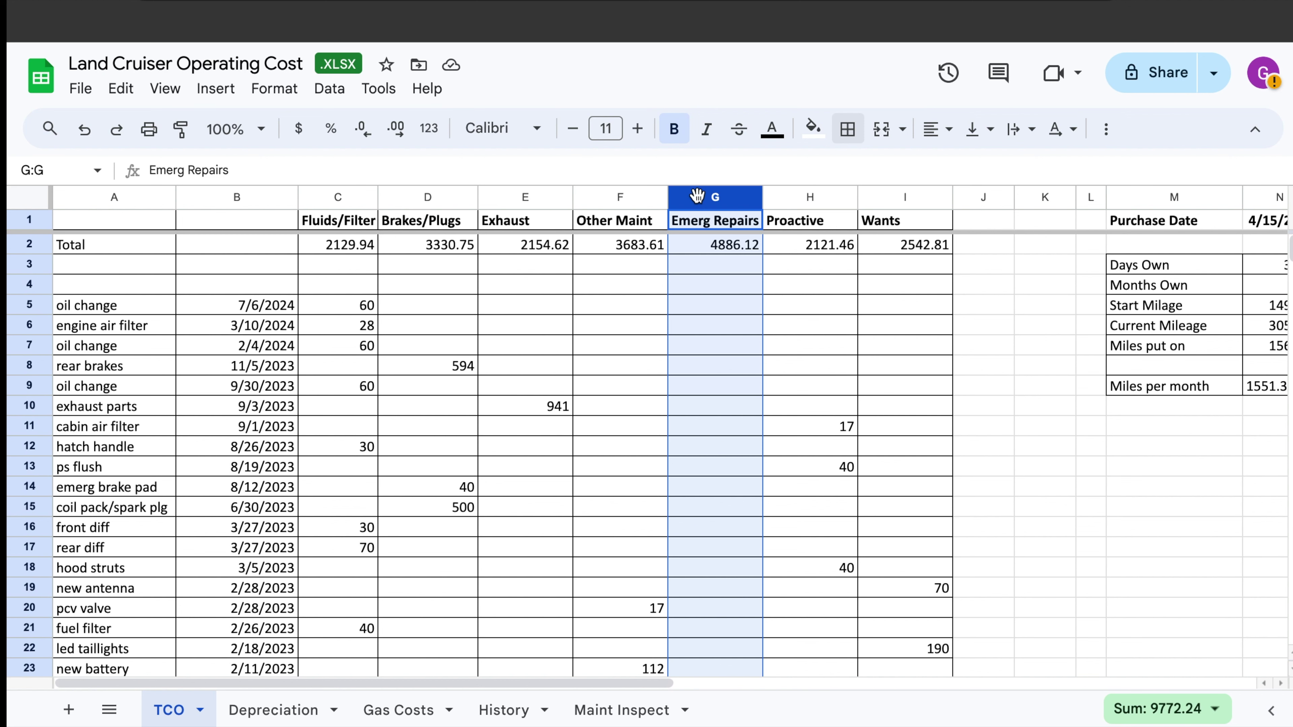
left_click(741, 247)
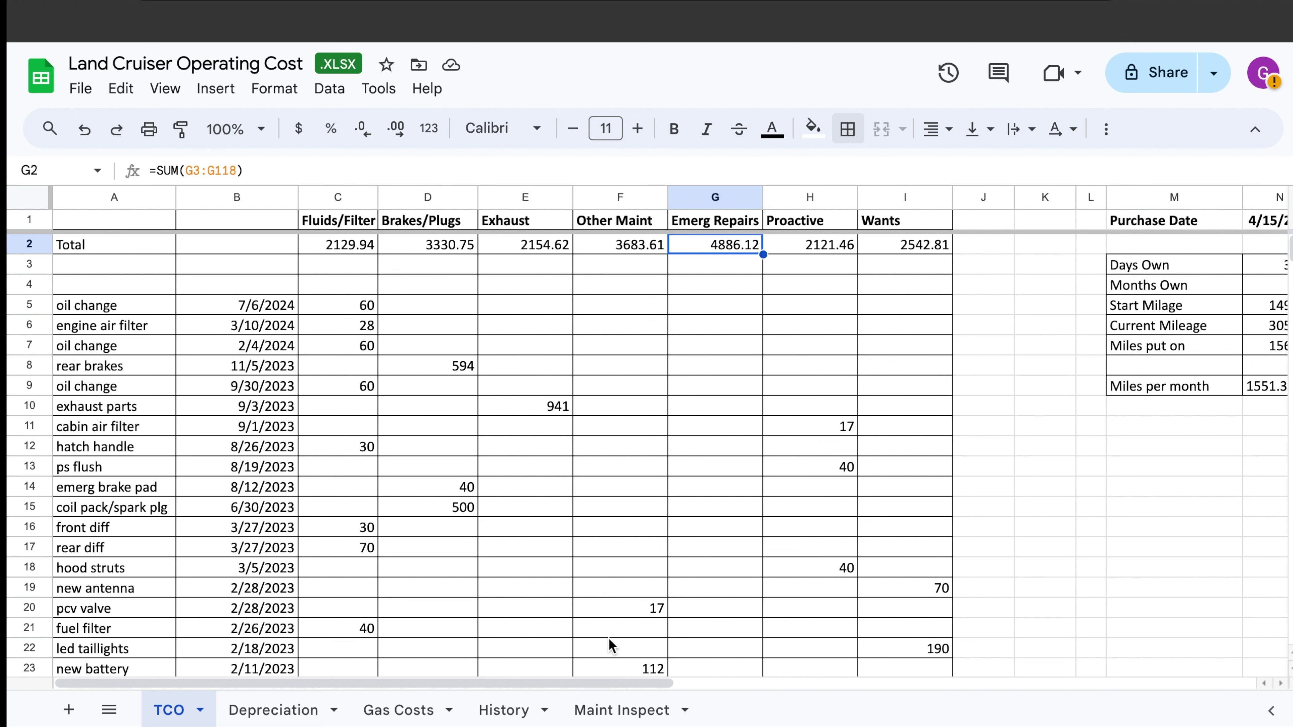
left_click(953, 649)
left_click(947, 651)
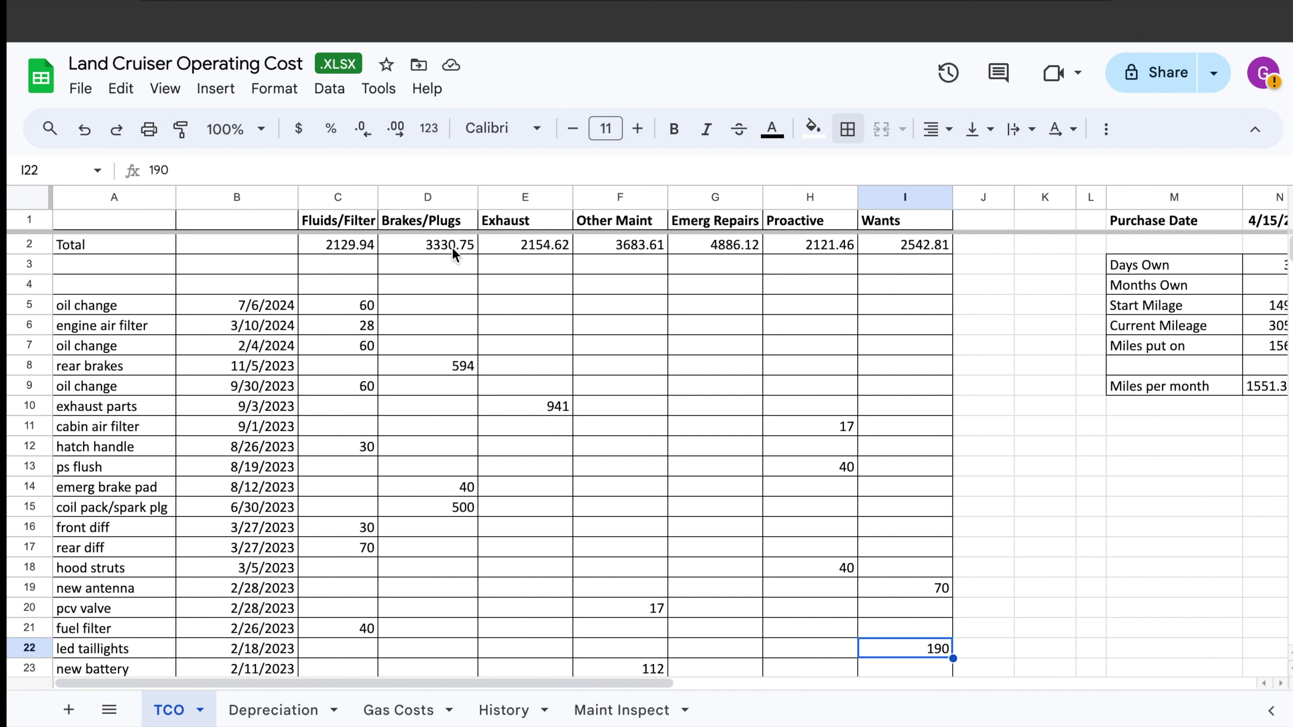
scroll(532, 405, "down", 5)
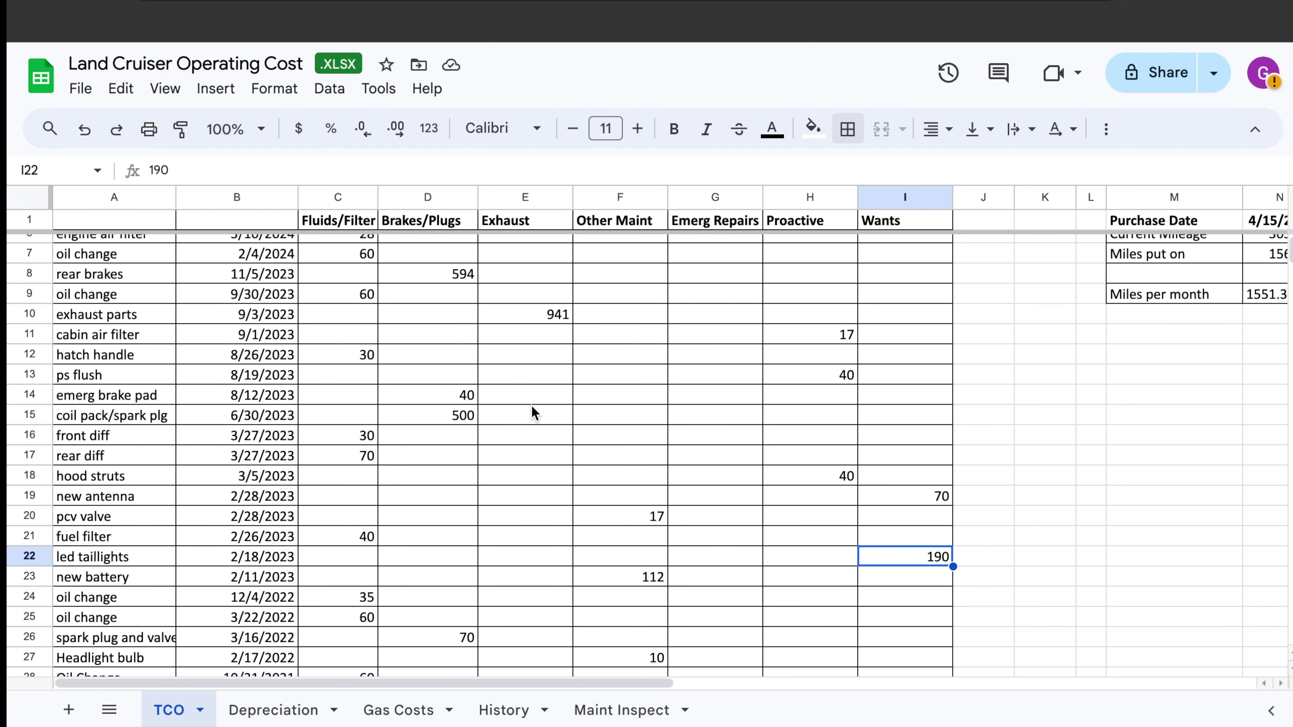
scroll(532, 407, "down", 8)
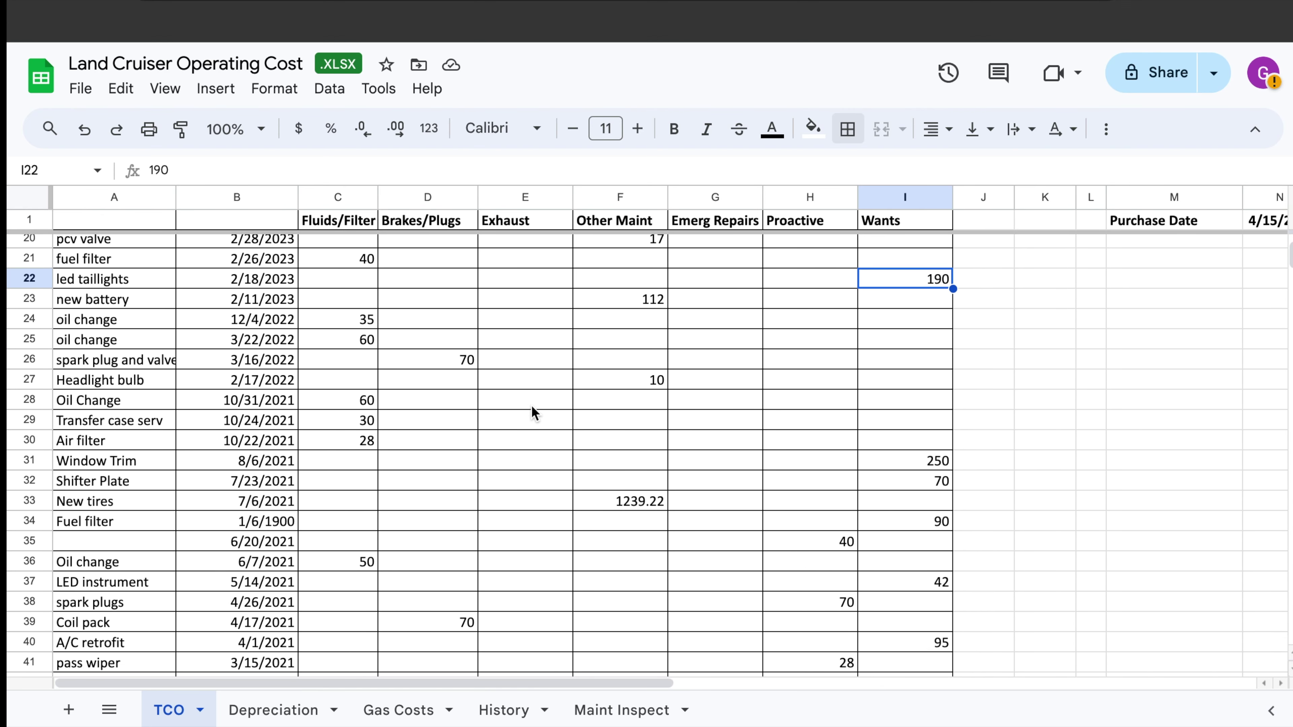
scroll(532, 406, "down", 5)
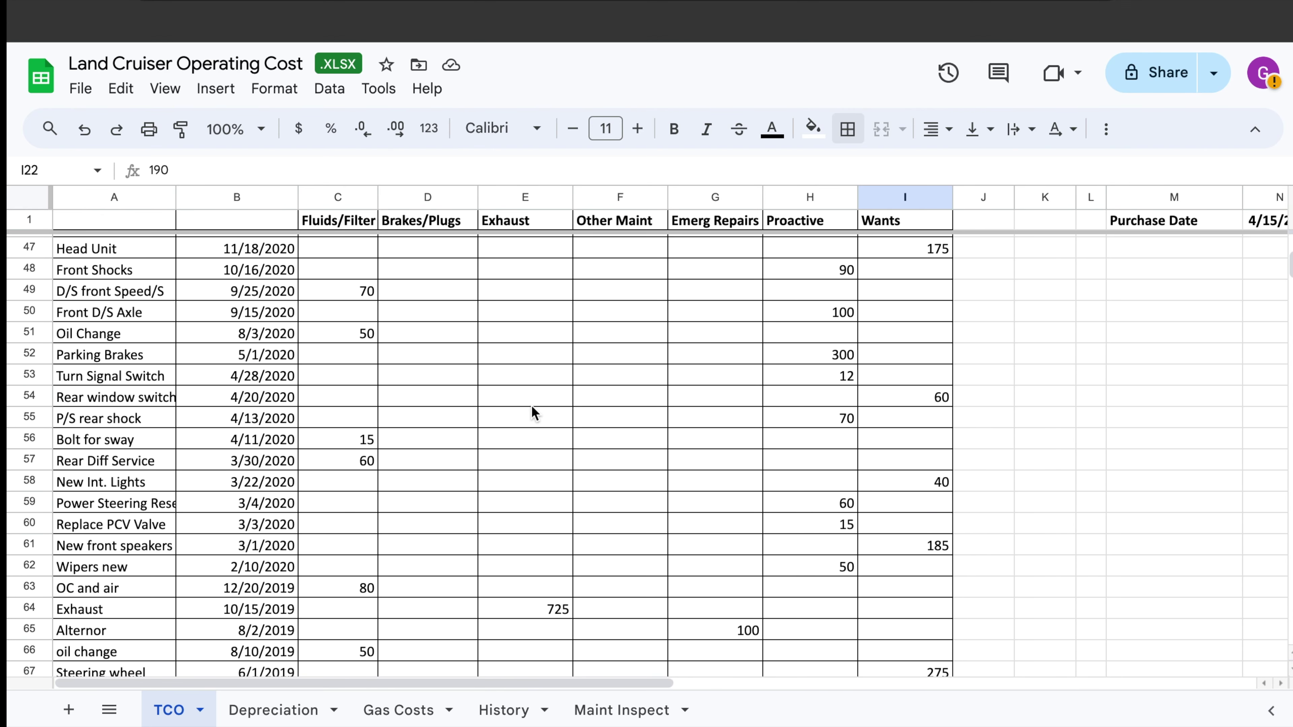
scroll(663, 288, "up", 15)
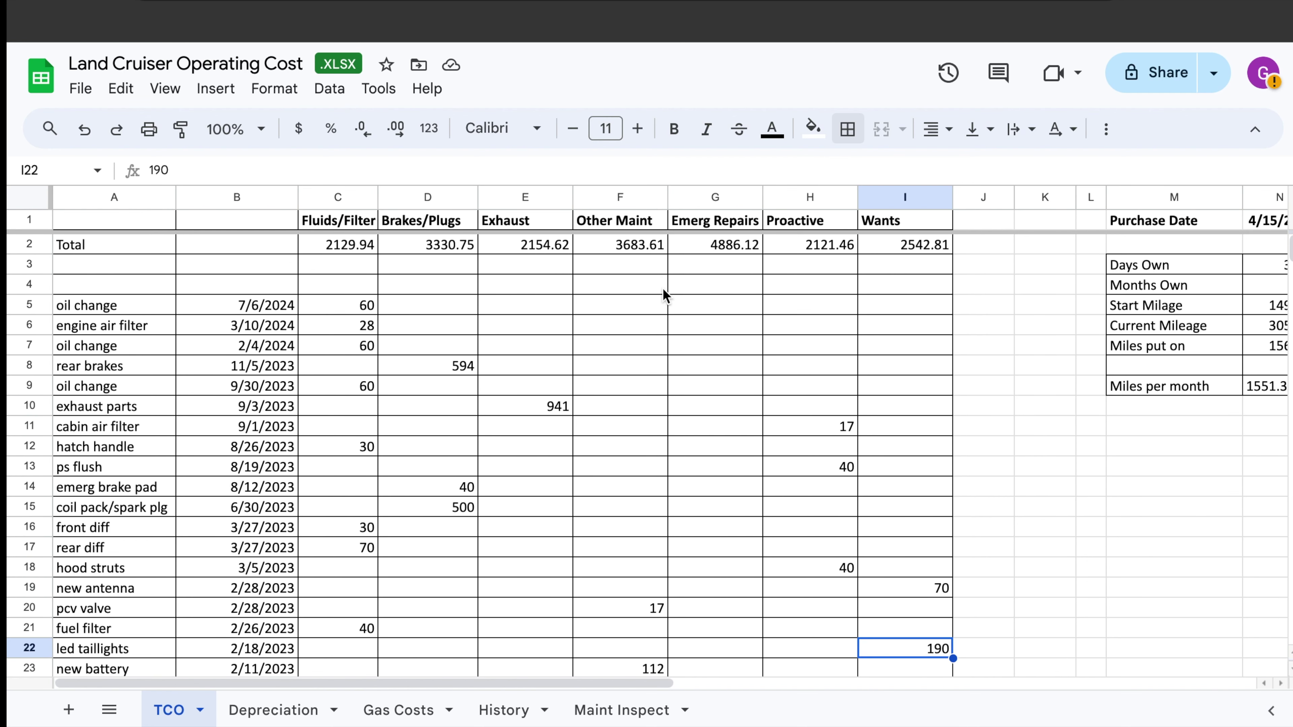
scroll(645, 460, "down", 4)
scroll(645, 460, "up", 4)
scroll(644, 461, "down", 5)
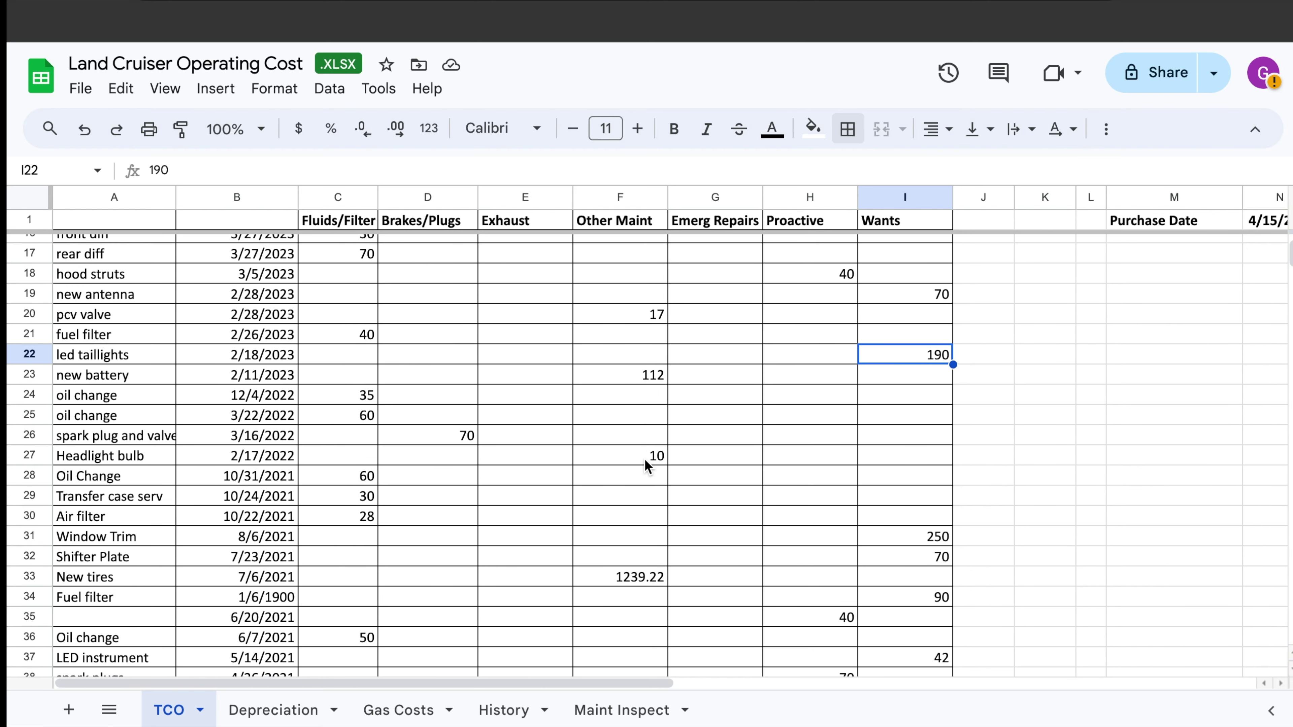
scroll(645, 459, "down", 13)
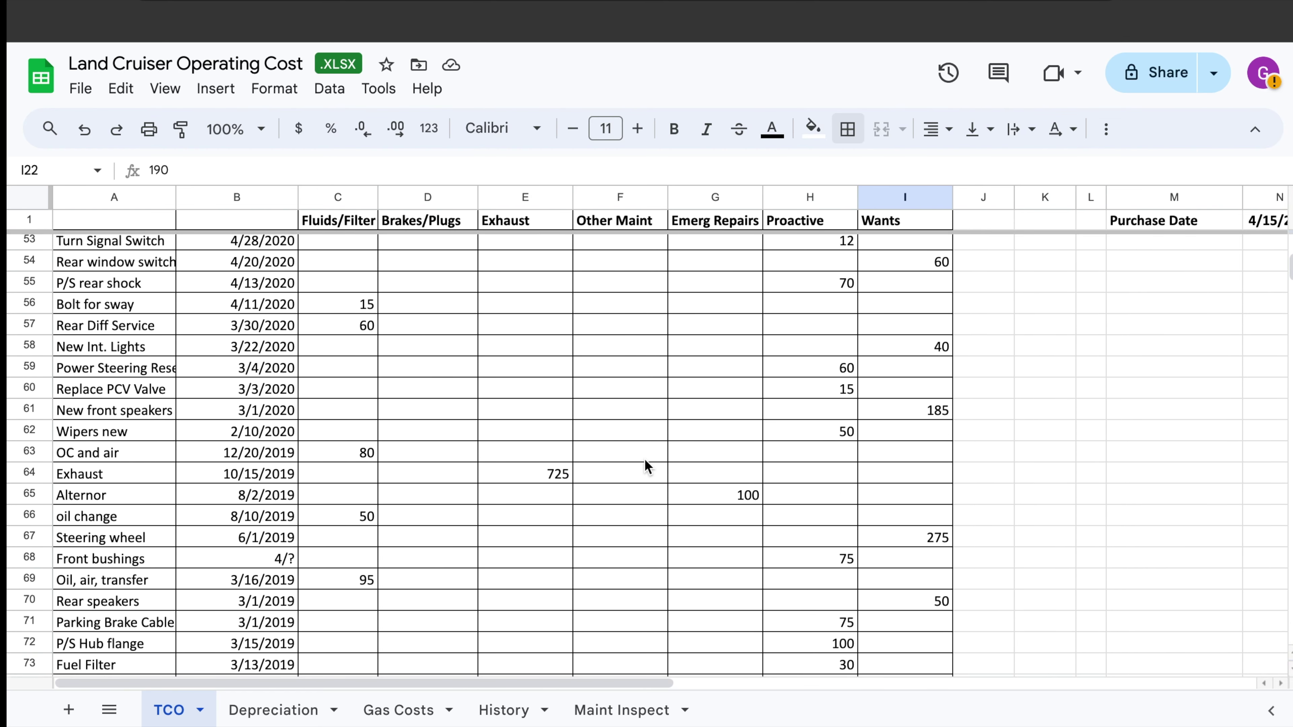
scroll(644, 459, "down", 8)
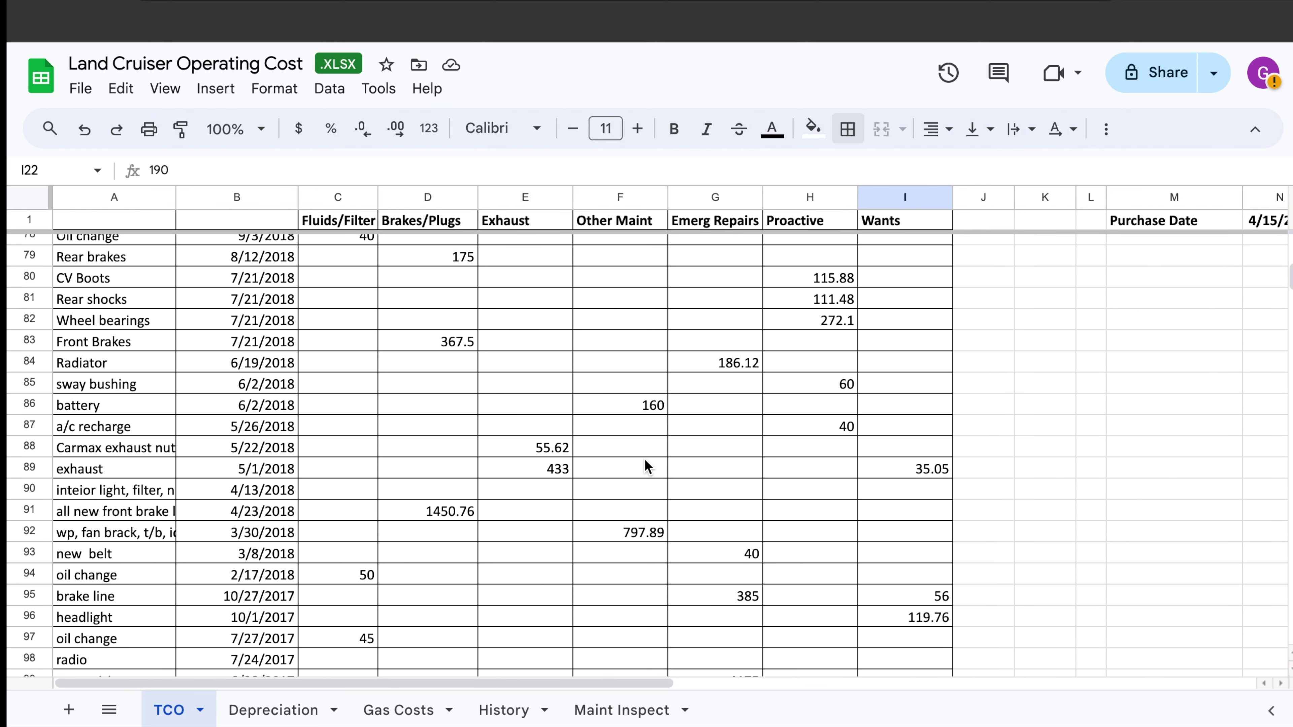
scroll(645, 466, "down", 1)
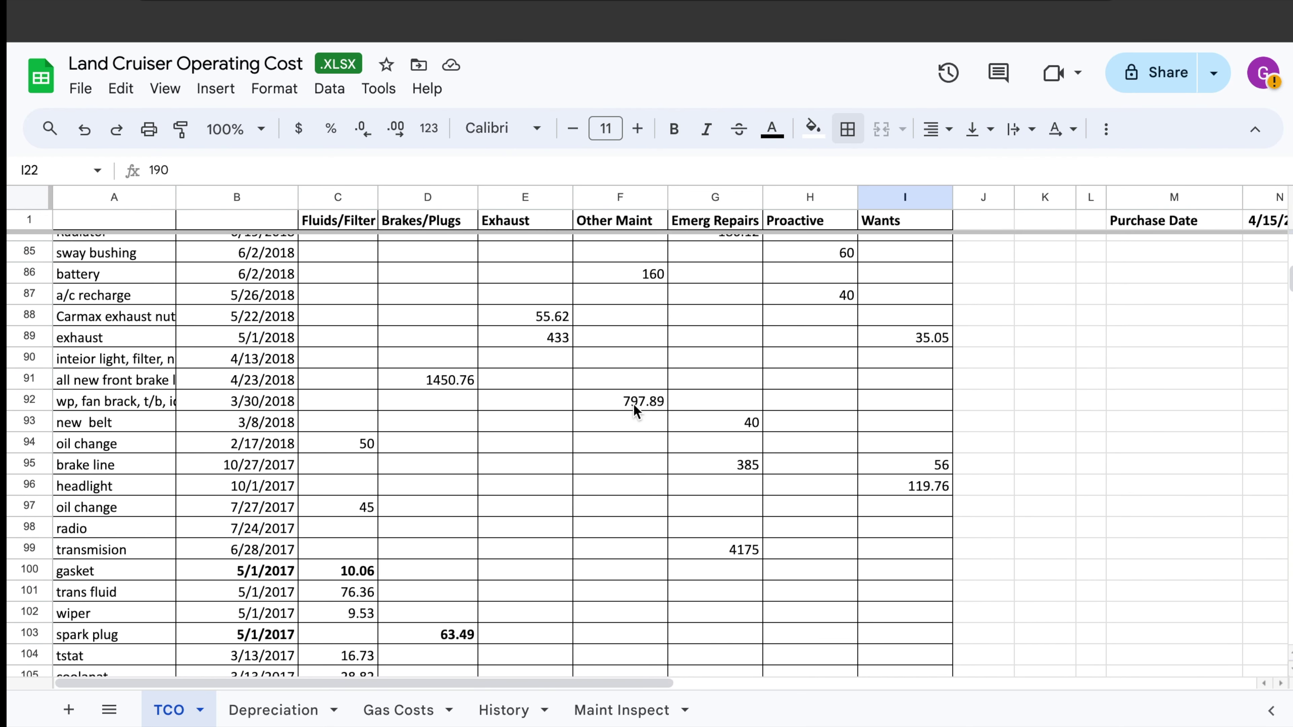
scroll(634, 404, "down", 7)
scroll(634, 405, "up", 1)
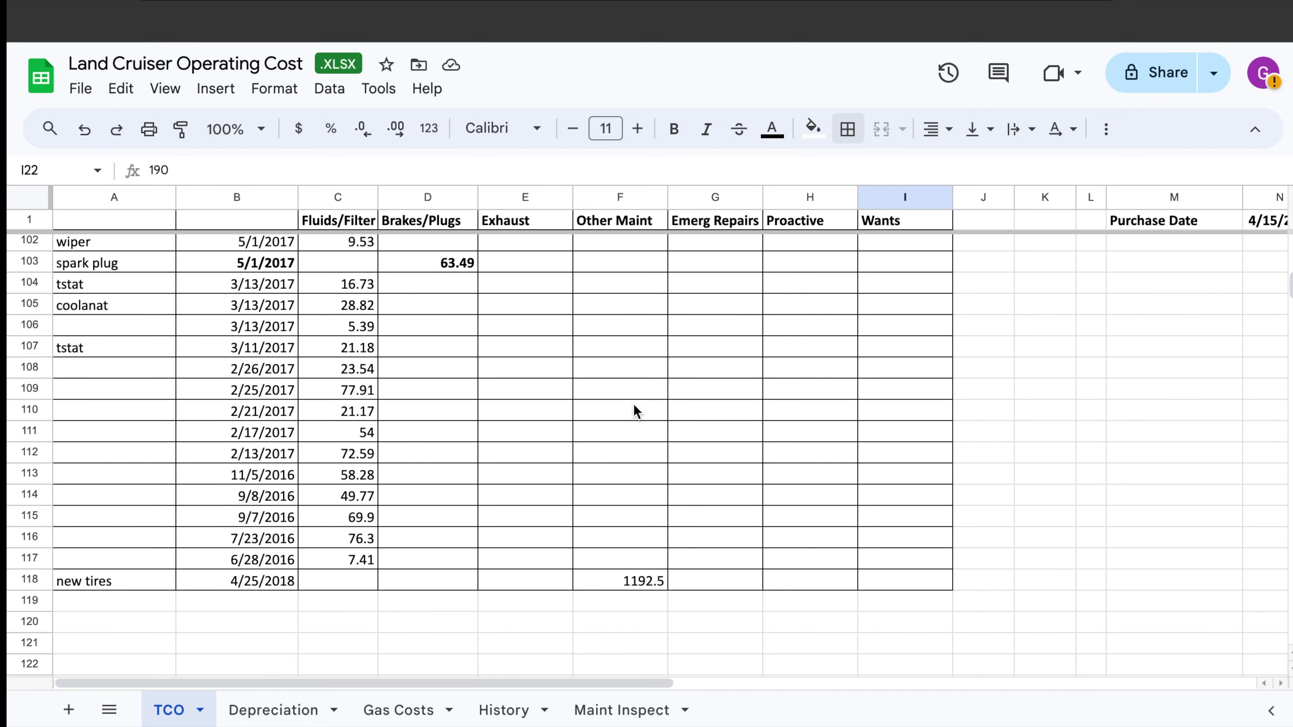
scroll(634, 405, "up", 5)
scroll(633, 405, "down", 4)
scroll(633, 404, "up", 20)
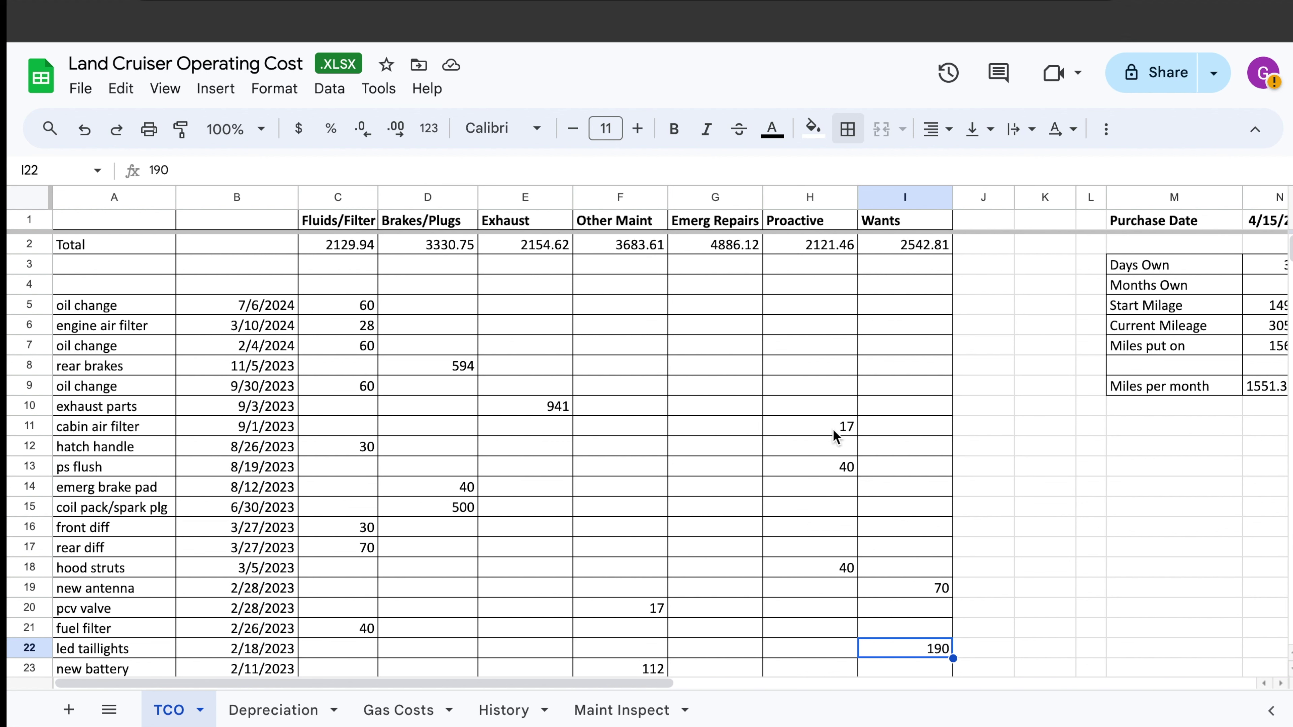
scroll(835, 570, "down", 6)
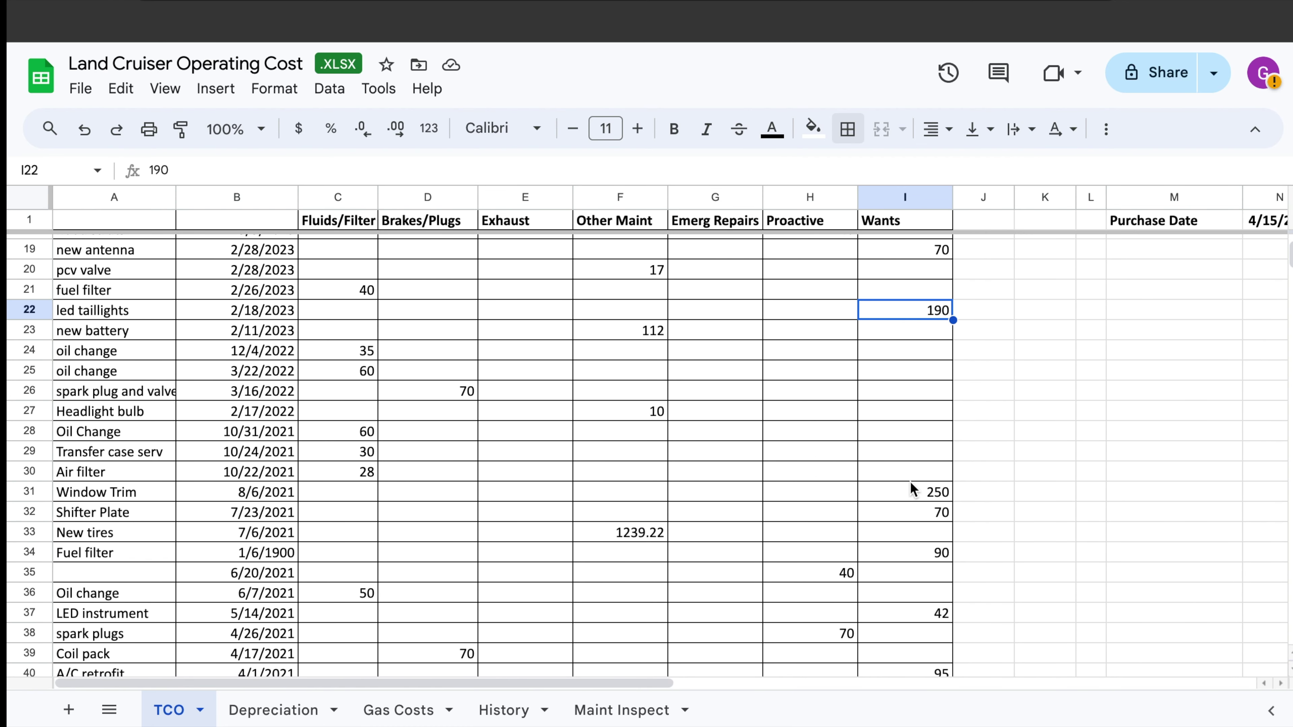
scroll(942, 260, "up", 6)
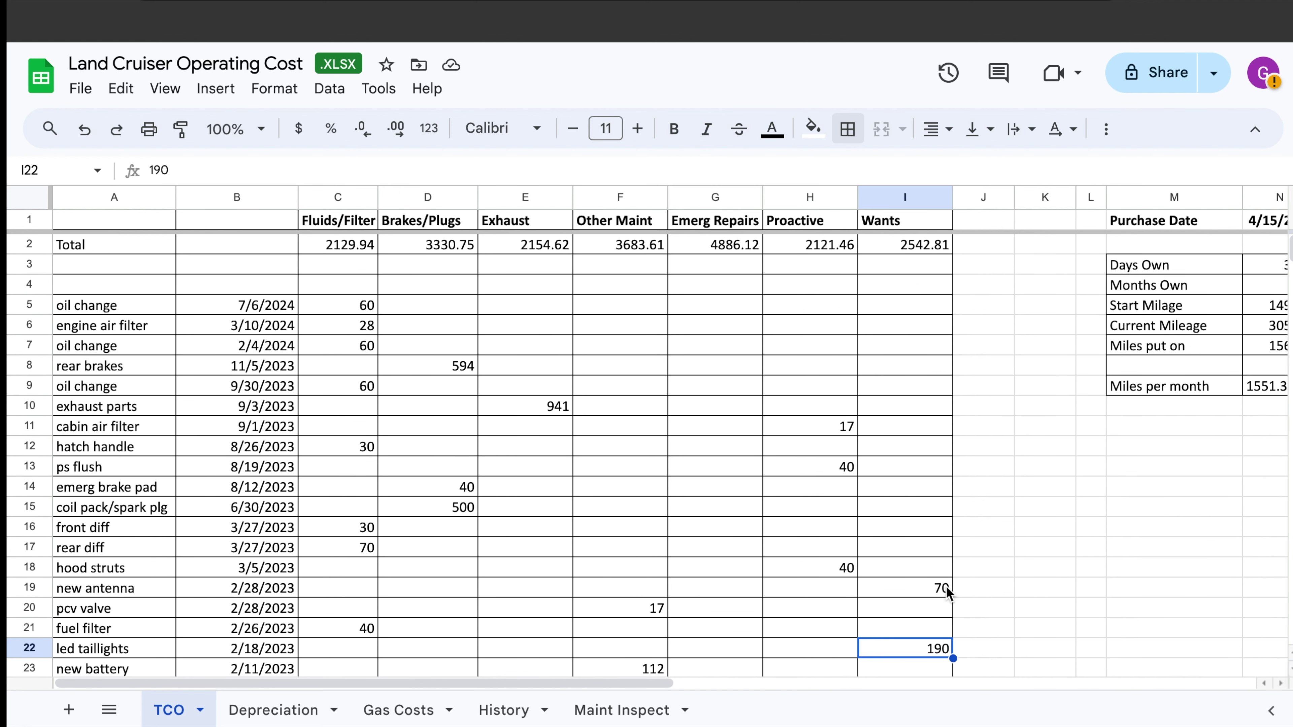
scroll(937, 578, "down", 9)
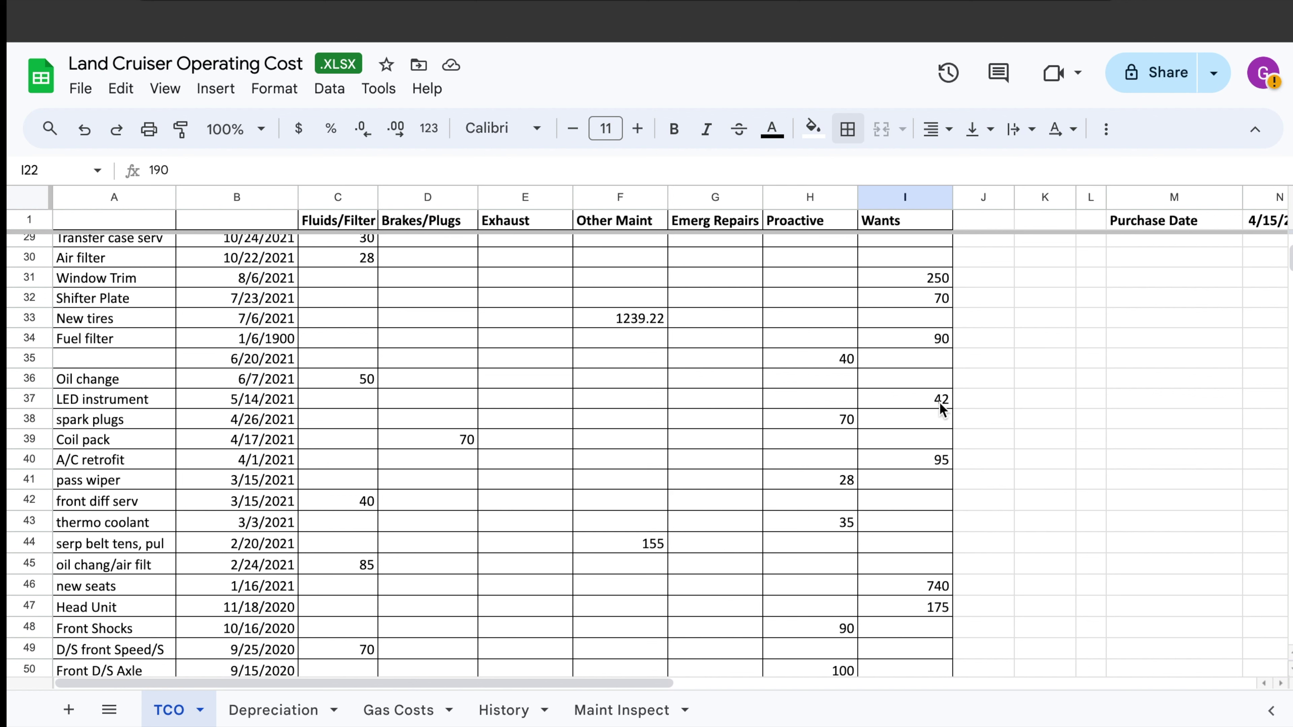
scroll(941, 406, "down", 3)
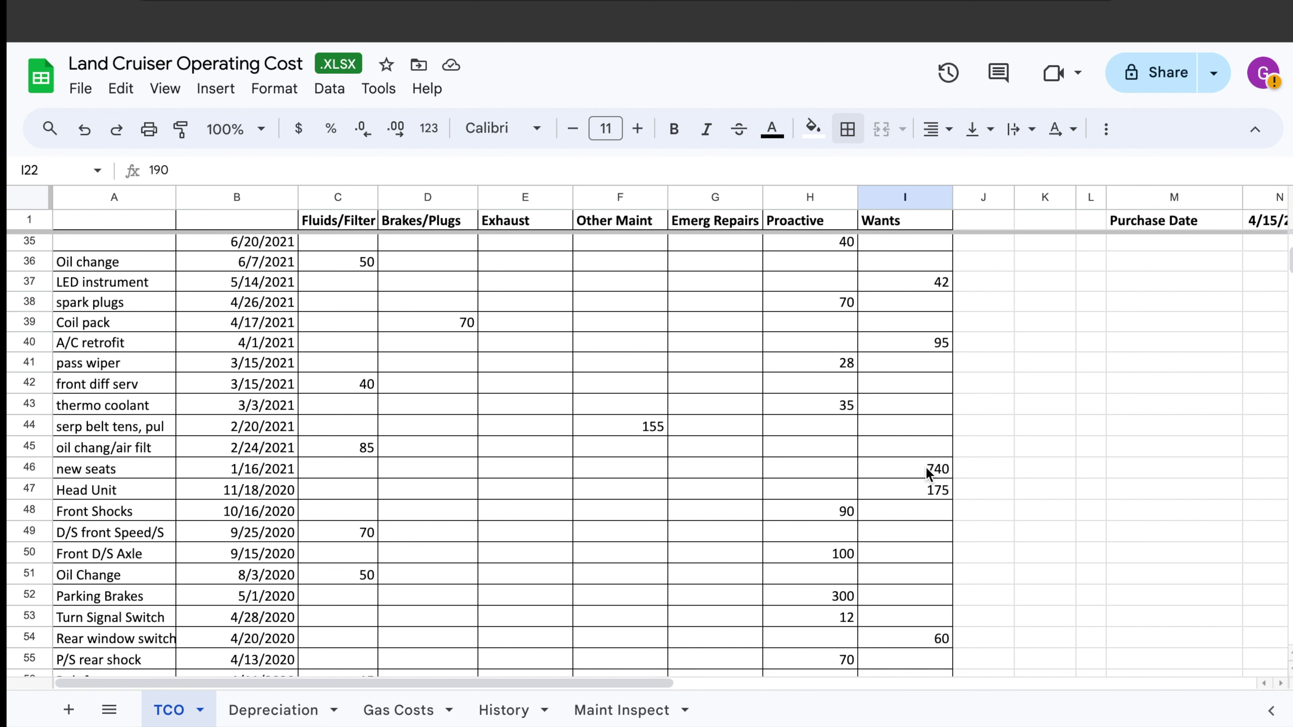
scroll(927, 467, "up", 15)
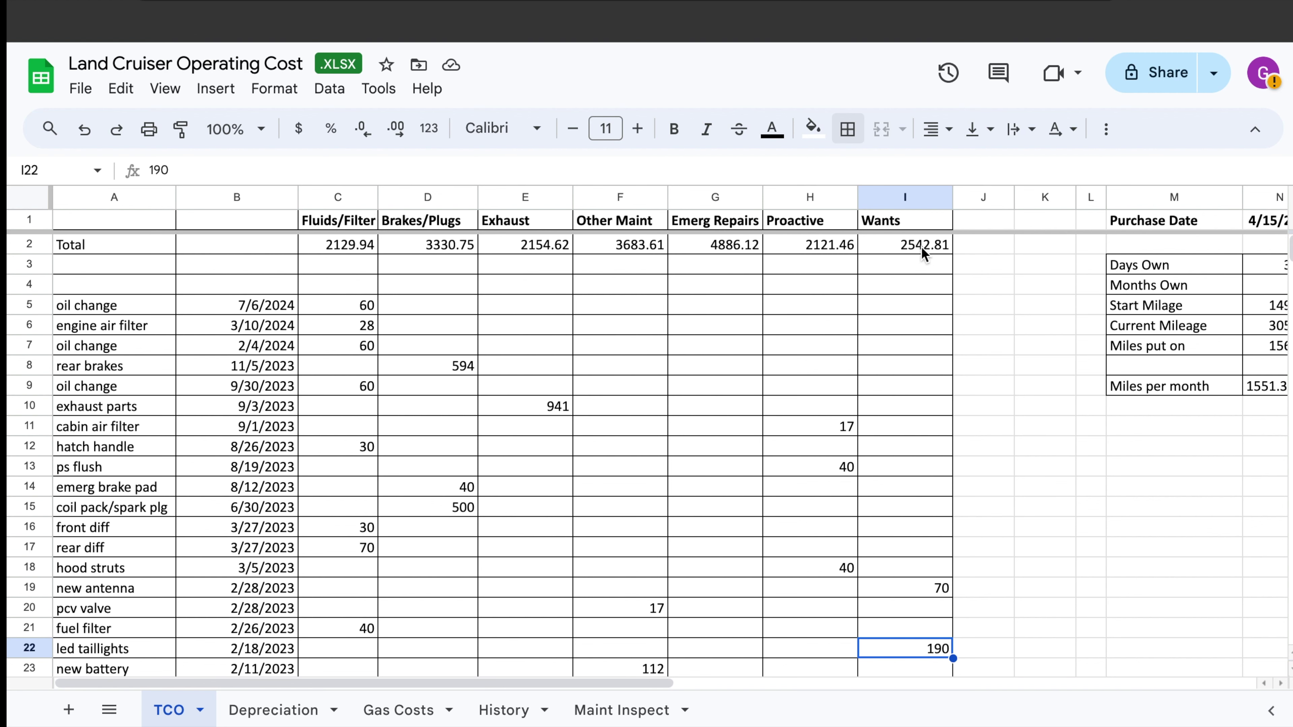
scroll(653, 350, "down", 5)
scroll(653, 351, "down", 6)
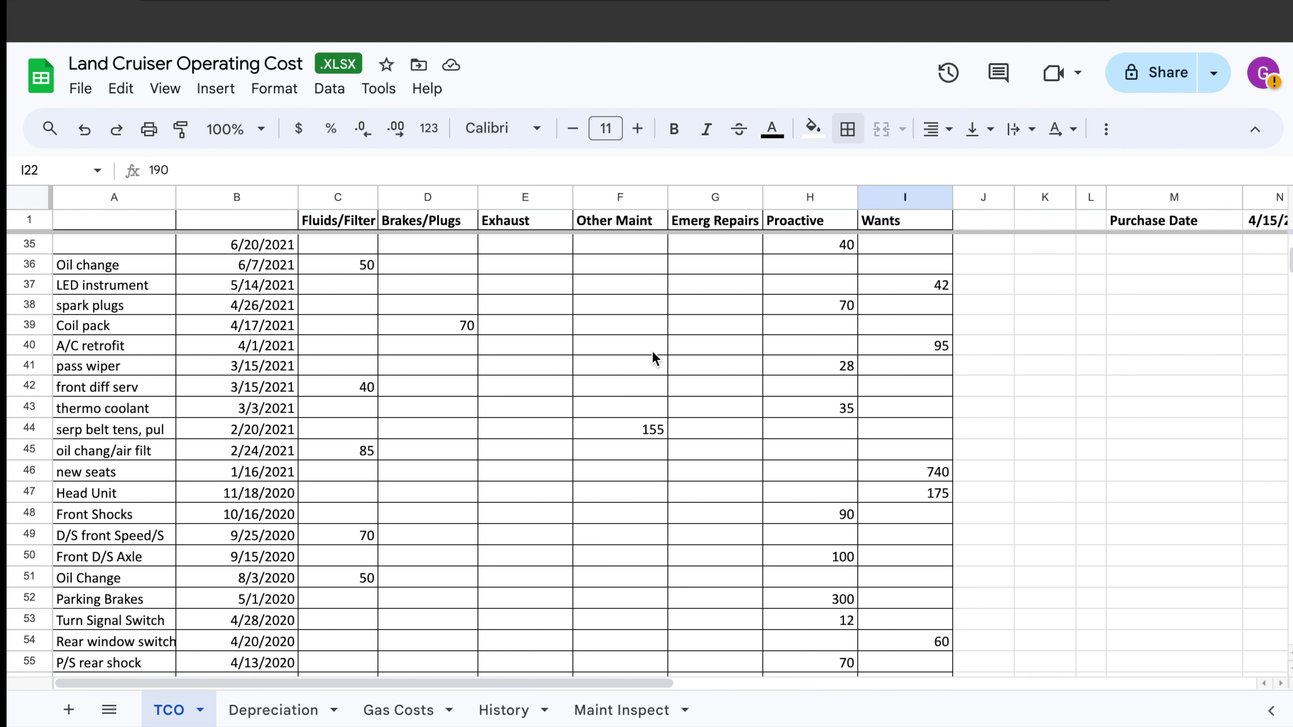
scroll(653, 351, "down", 20)
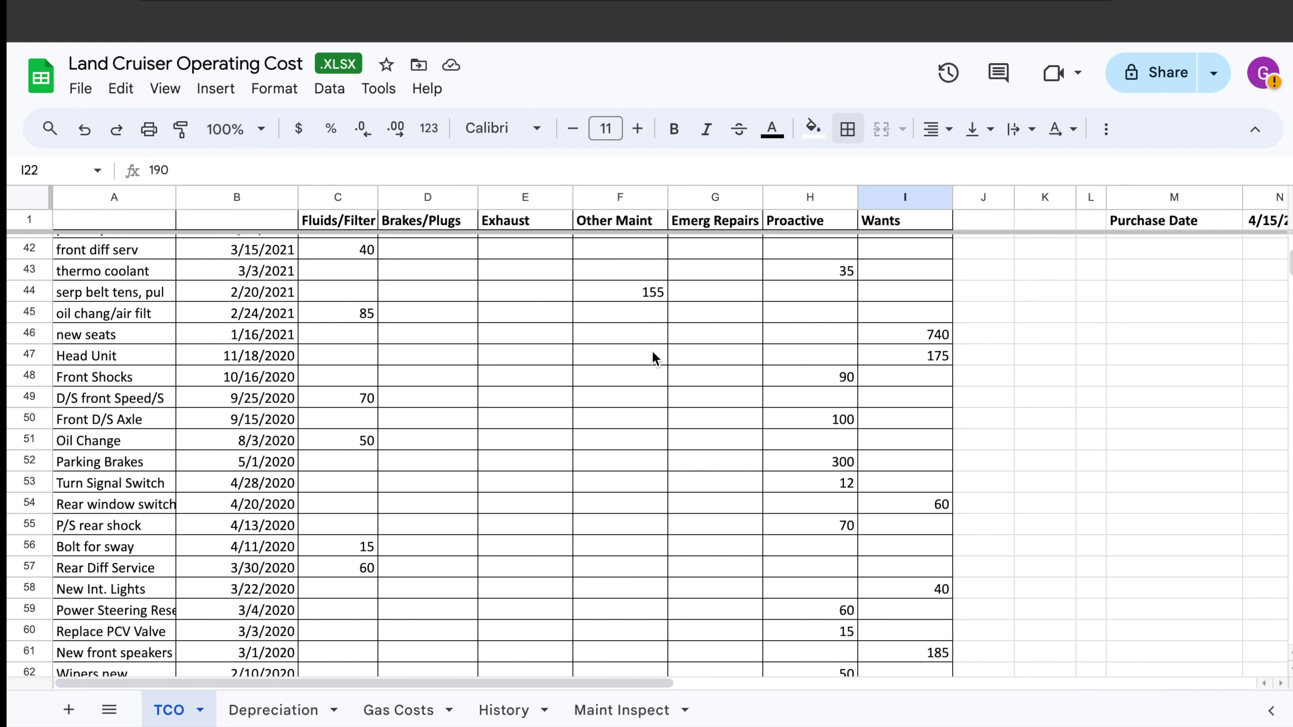
scroll(652, 351, "down", 2)
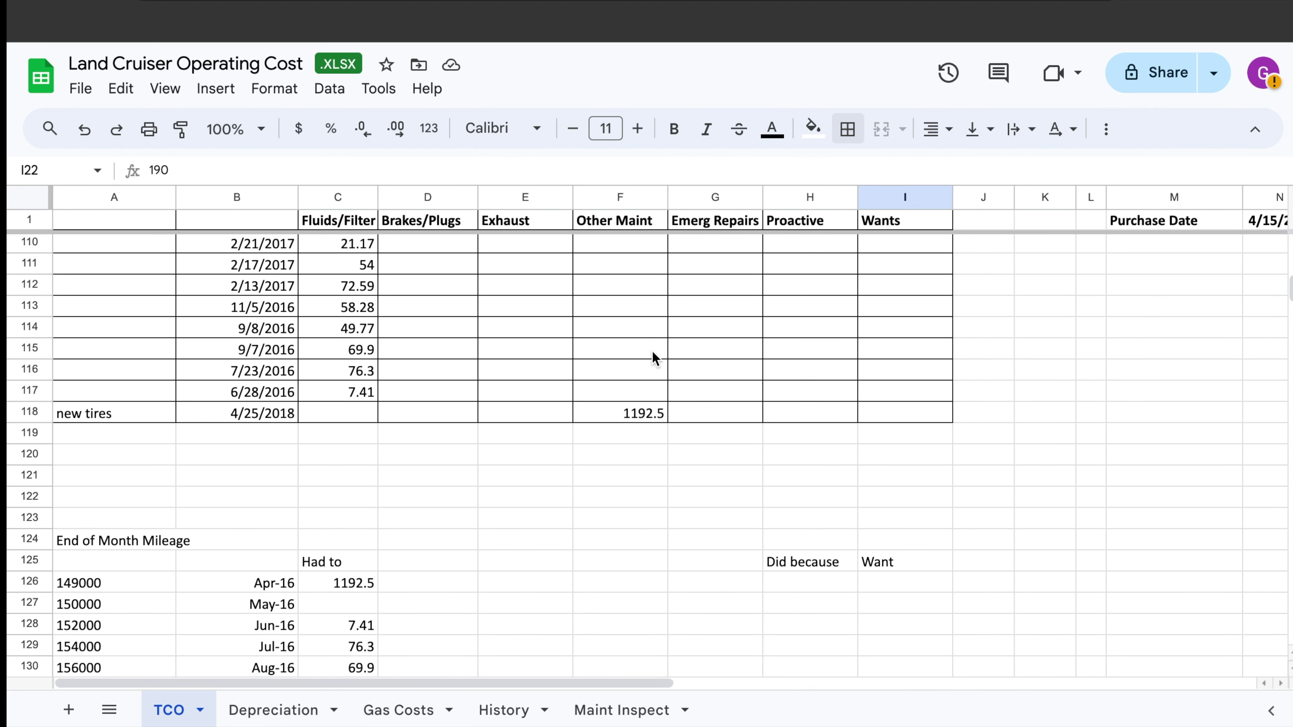
scroll(653, 351, "up", 3)
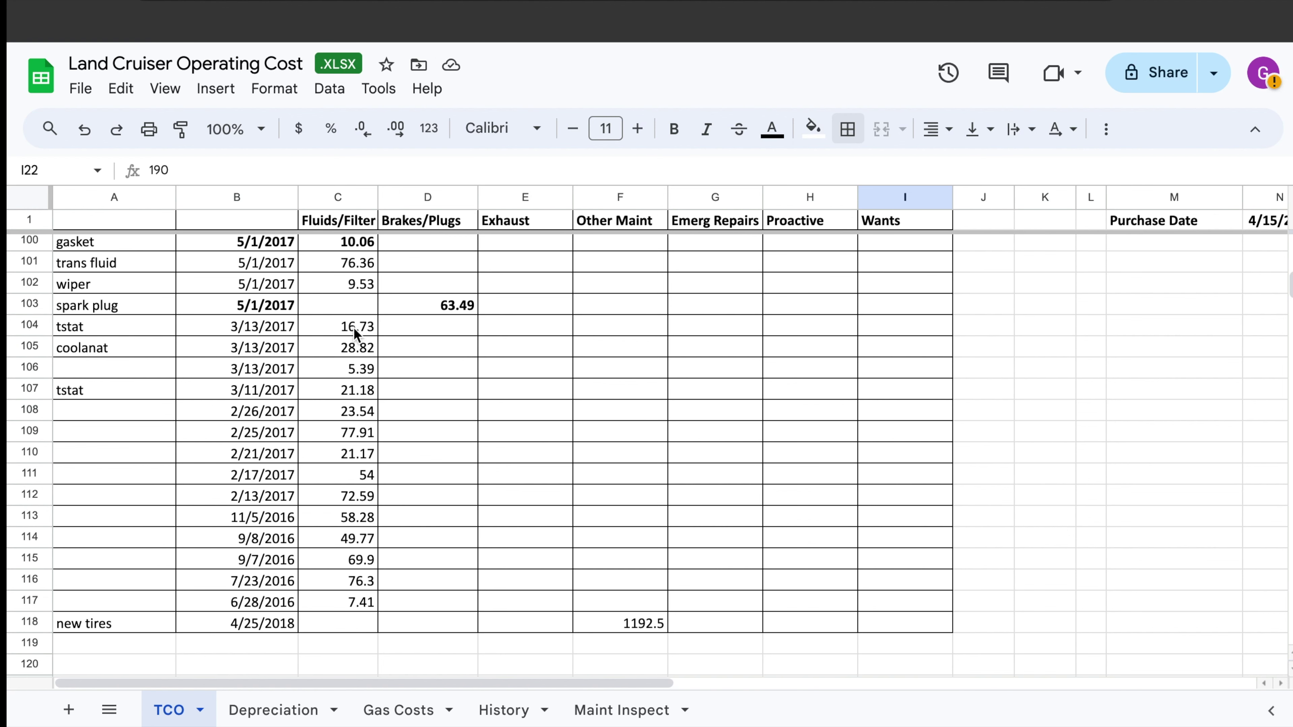
Step: Sum C104:C107 (72.12), then scroll past the mileage table to the monthly cost bar chart
left_click_drag(354, 328, 355, 389)
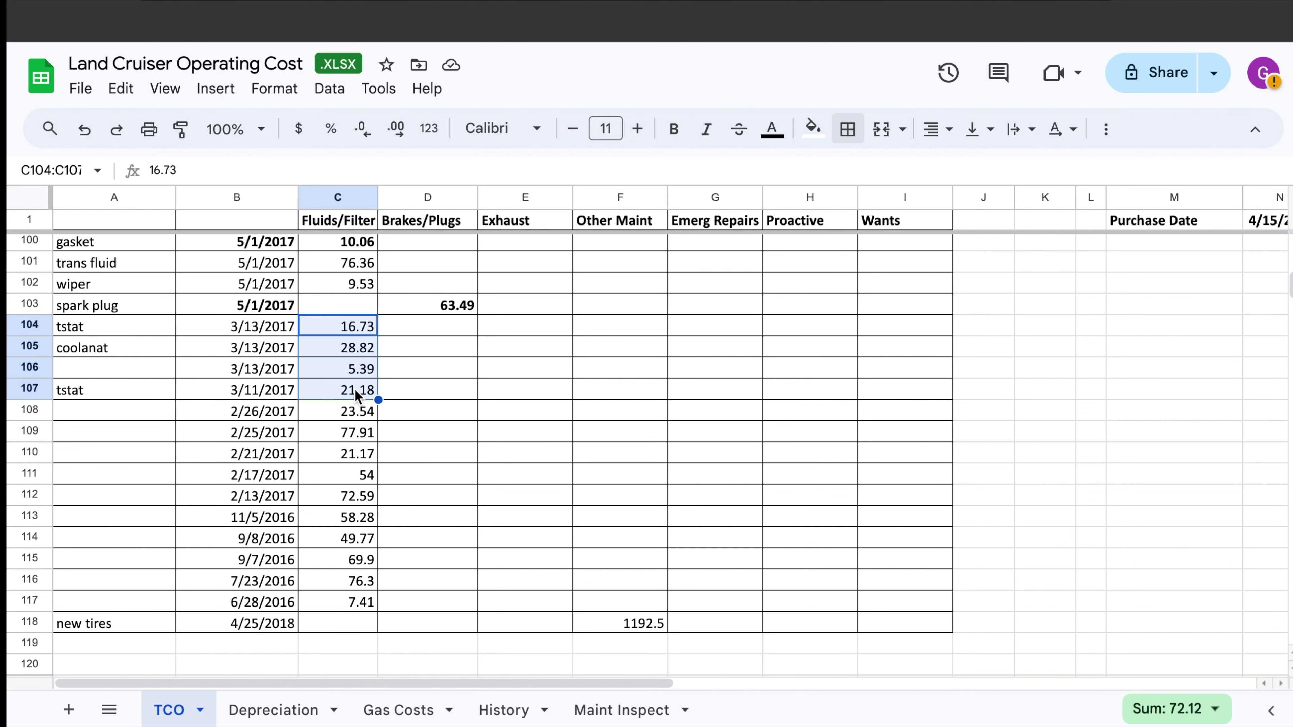
scroll(355, 390, "down", 7)
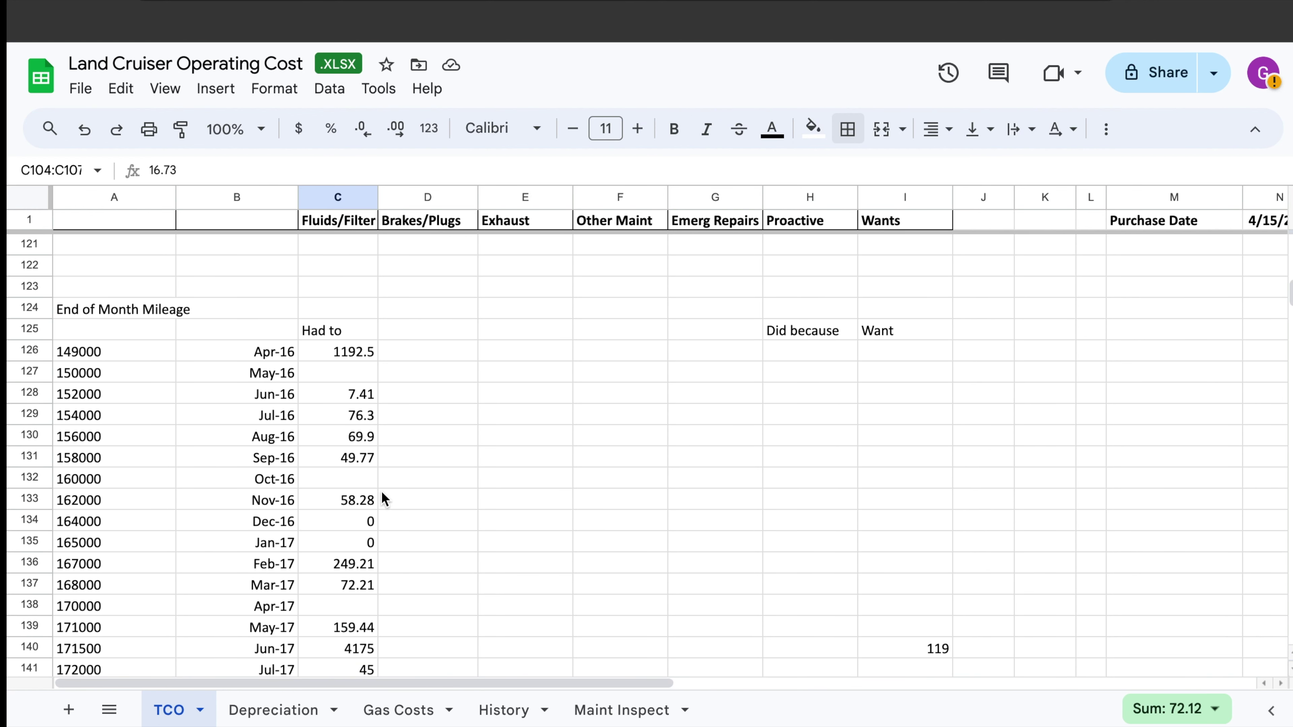
scroll(346, 575, "down", 7)
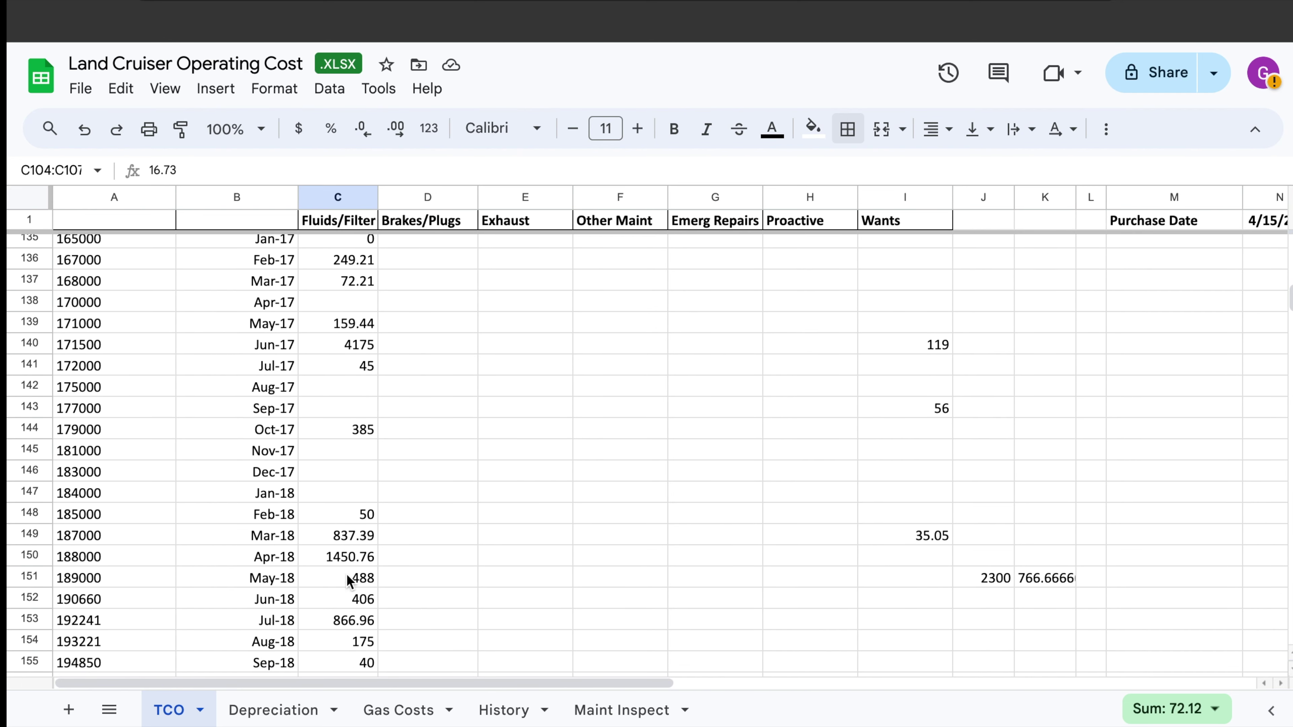
scroll(347, 576, "down", 20)
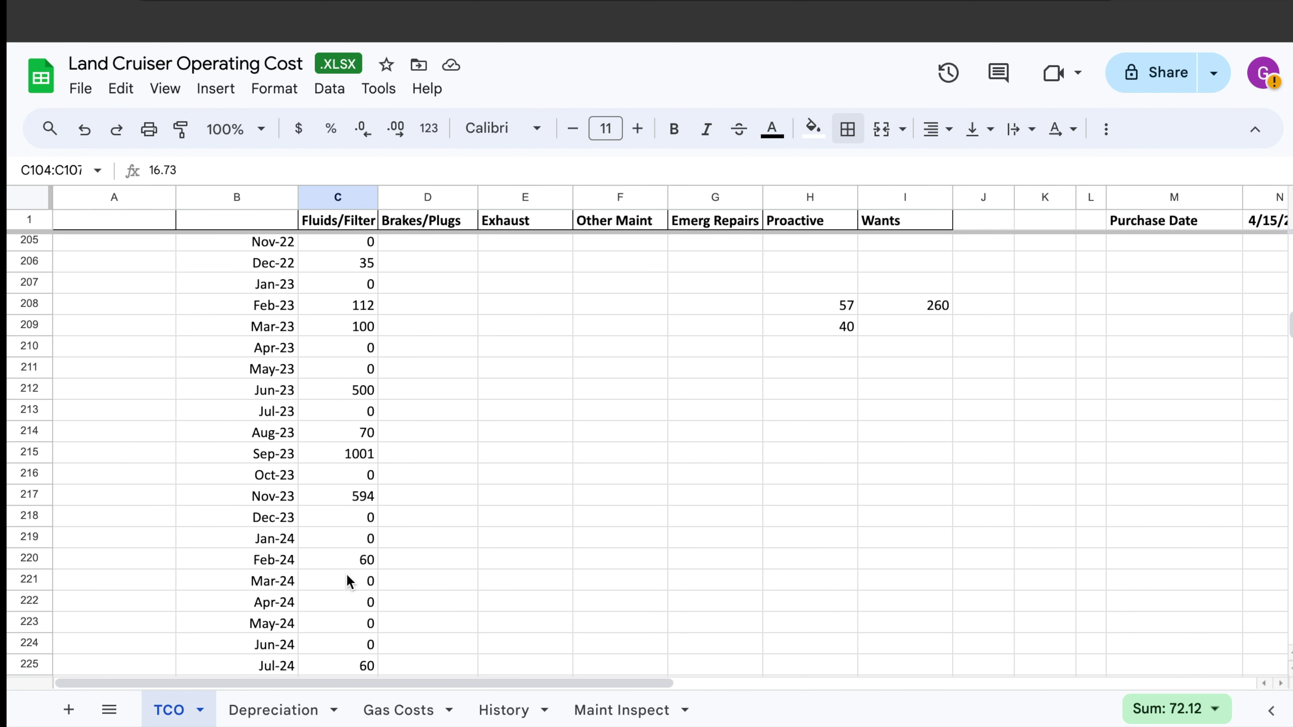
scroll(347, 574, "down", 8)
scroll(346, 574, "up", 3)
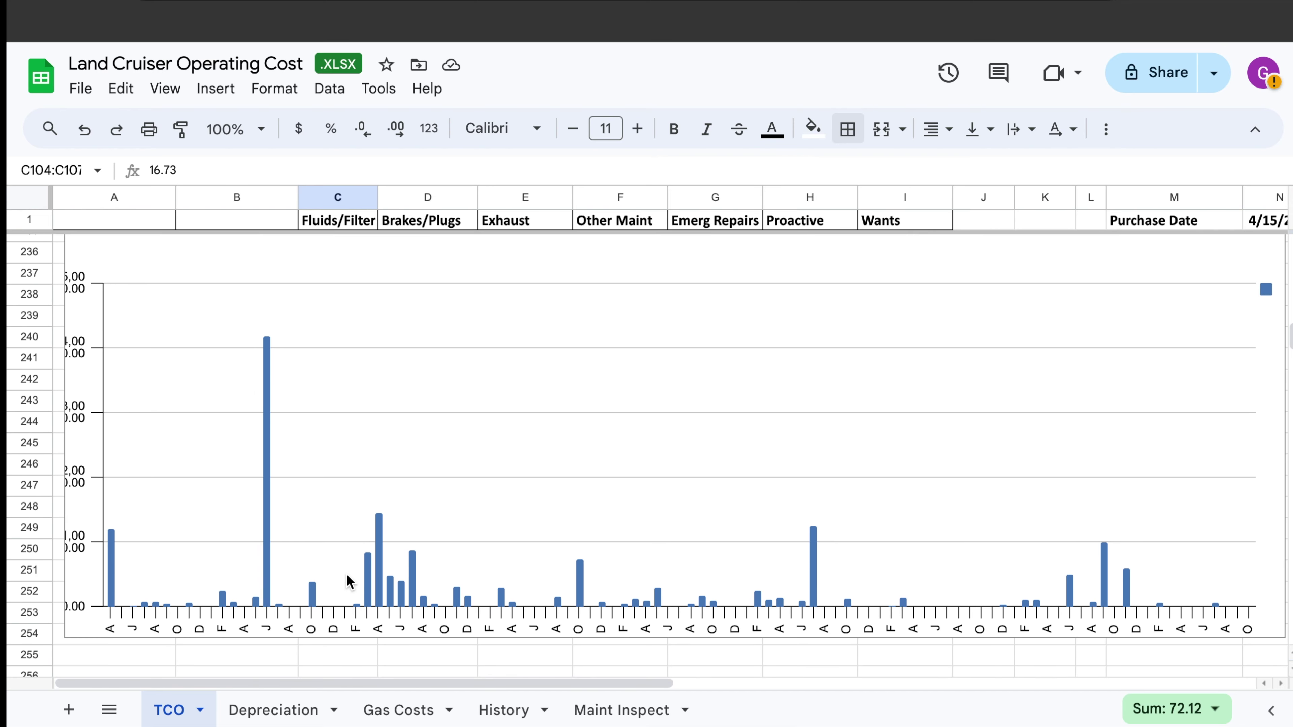